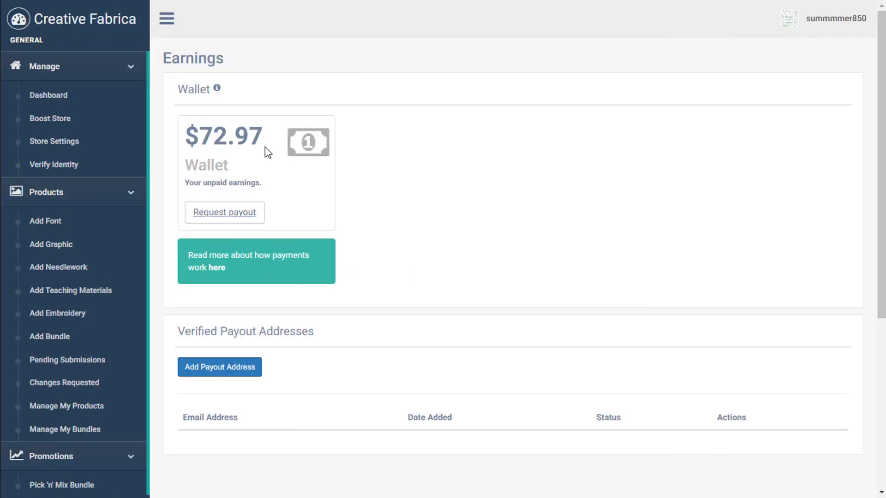
Select and then deselect the $72.97 unpaid wallet amount on the Earnings page.
{"action": "left_click_drag", "start_coordinate": [265, 147], "coordinate": [185, 139]}
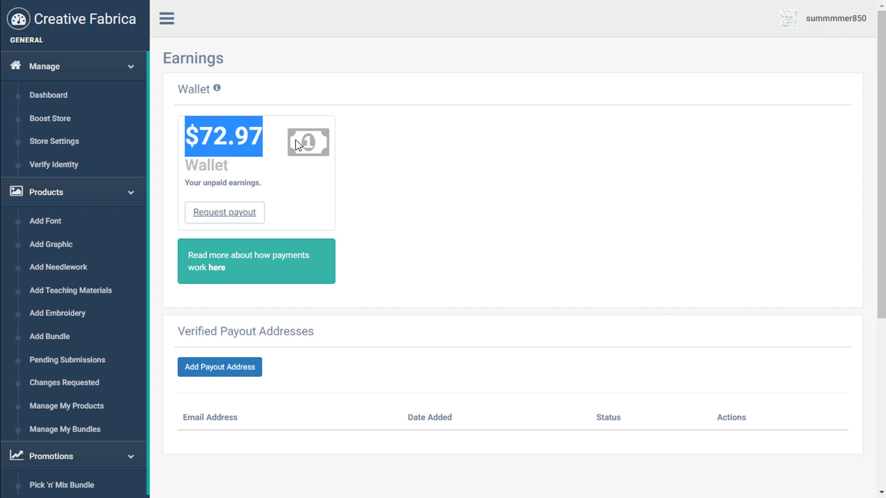
{"action": "left_click", "coordinate": [405, 191]}
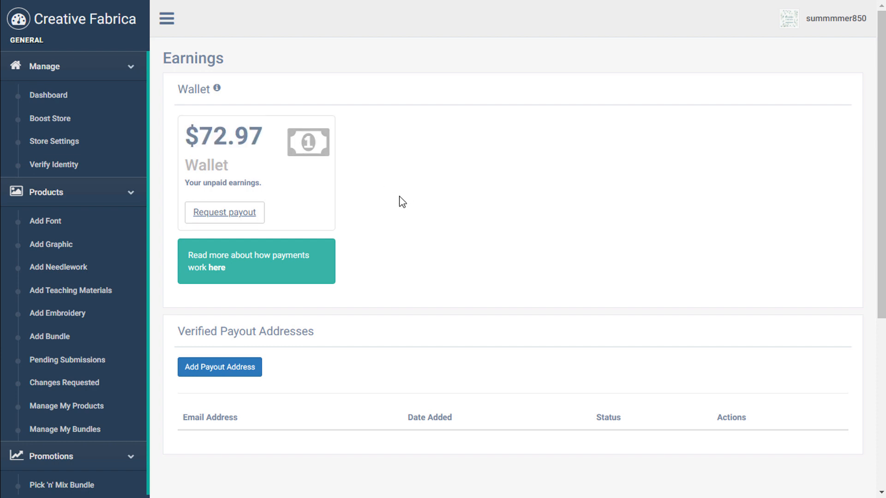
{"action": "double_click", "coordinate": [242, 135]}
{"action": "left_click", "coordinate": [241, 135]}
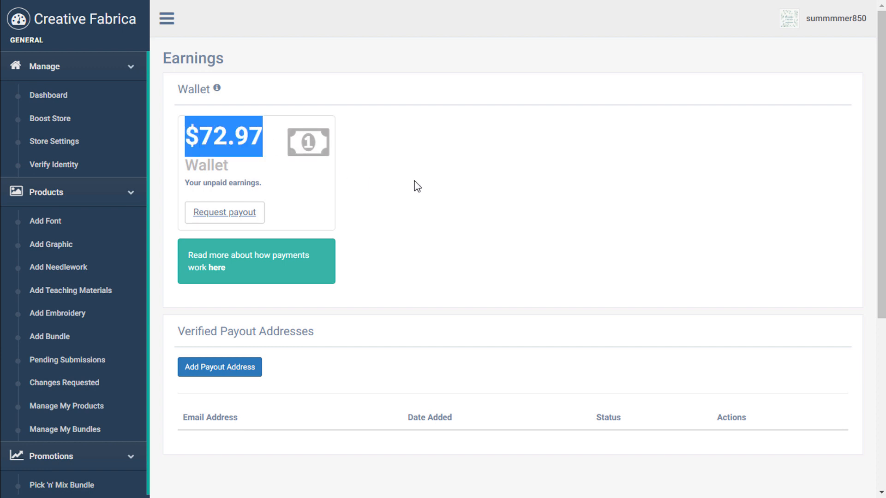
{"action": "left_click", "coordinate": [444, 218]}
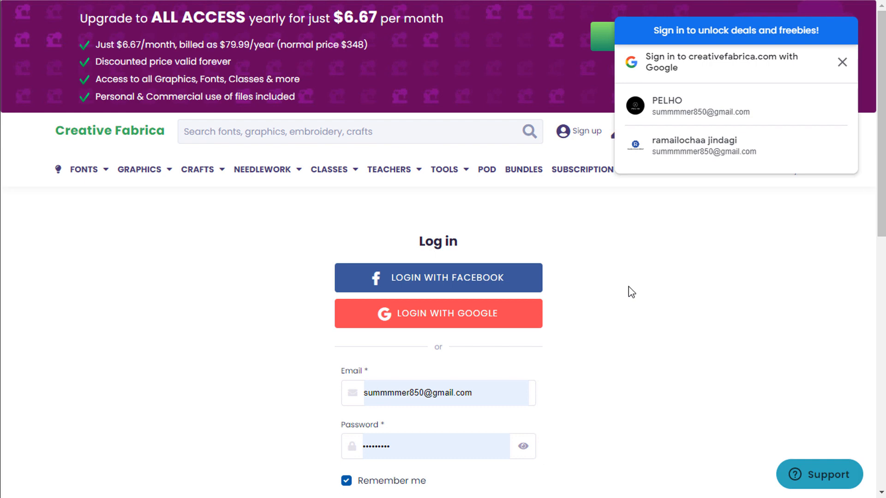
Sign in with the second Google account and request a designer account conversion.
{"action": "left_click", "coordinate": [701, 158]}
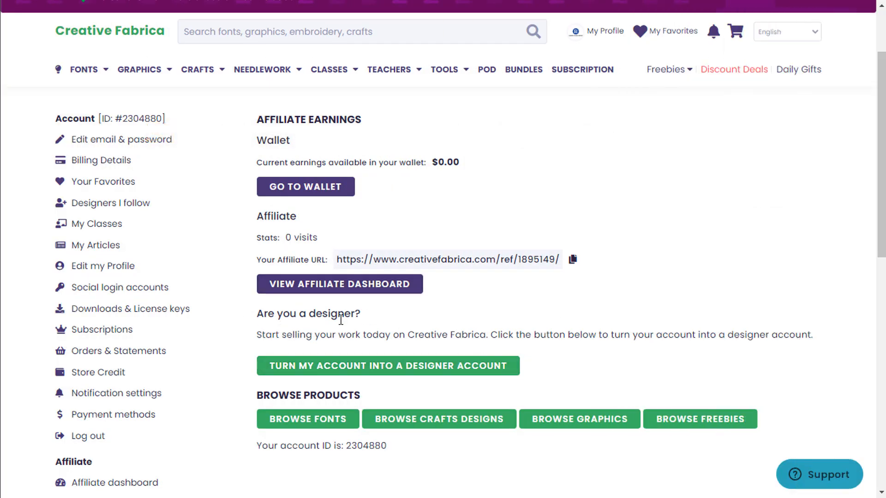
{"action": "left_click", "coordinate": [391, 369]}
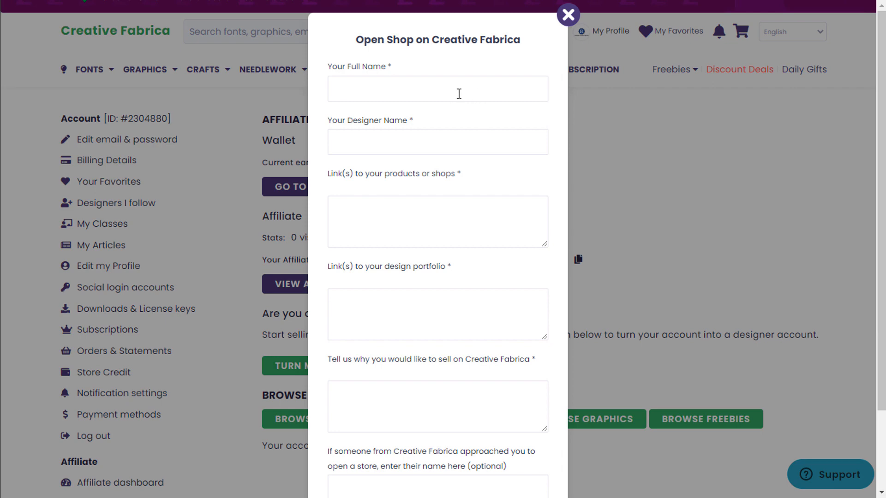
Fill Your Full Name from the saved autofill suggestion, then move through the Designer Name and shop-links fields.
{"action": "left_click", "coordinate": [433, 95]}
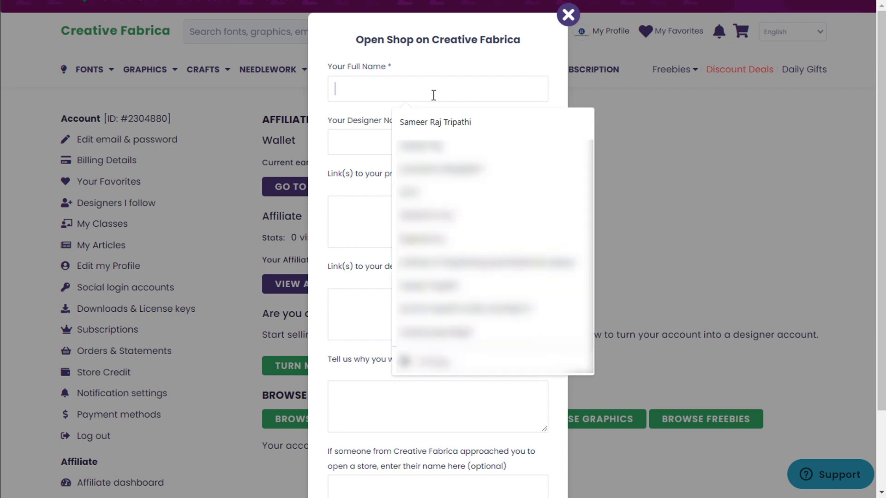
{"action": "left_click", "coordinate": [438, 122]}
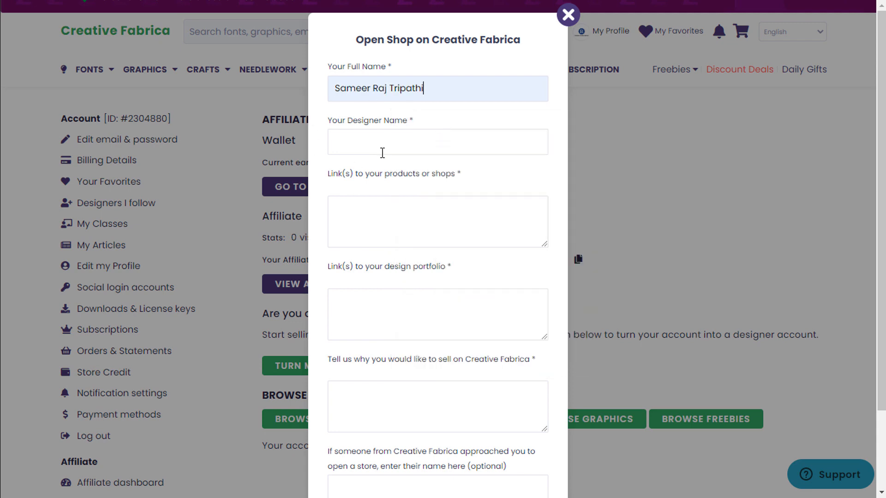
{"action": "left_click", "coordinate": [382, 152]}
{"action": "left_click", "coordinate": [379, 208]}
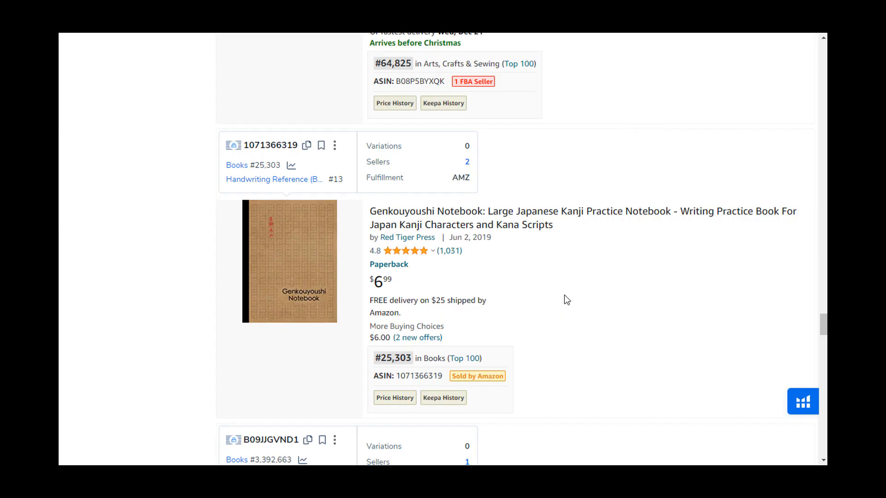
Open a book page on Amazon and browse the Red Tiger Press author's book grid as example shop links.
{"action": "scroll", "coordinate": [563, 295], "scroll_direction": "down", "scroll_amount": 2}
{"action": "mouse_move", "coordinate": [267, 222]}
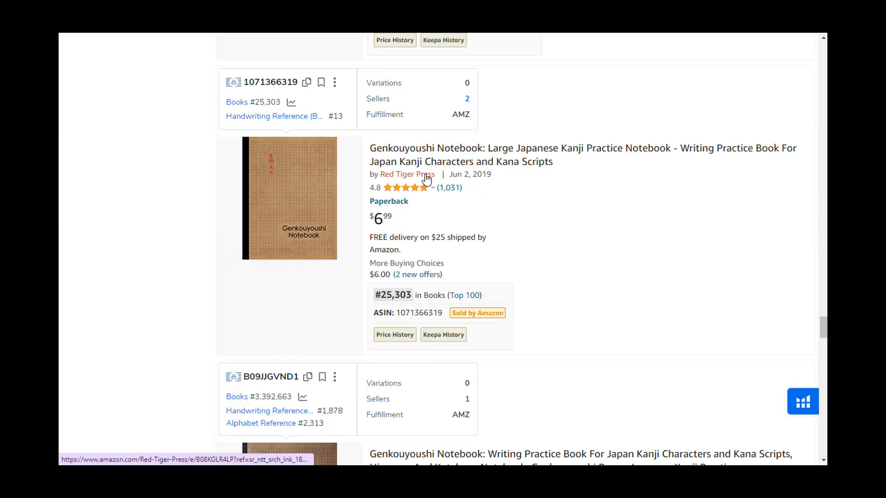
{"action": "left_click", "coordinate": [454, 161]}
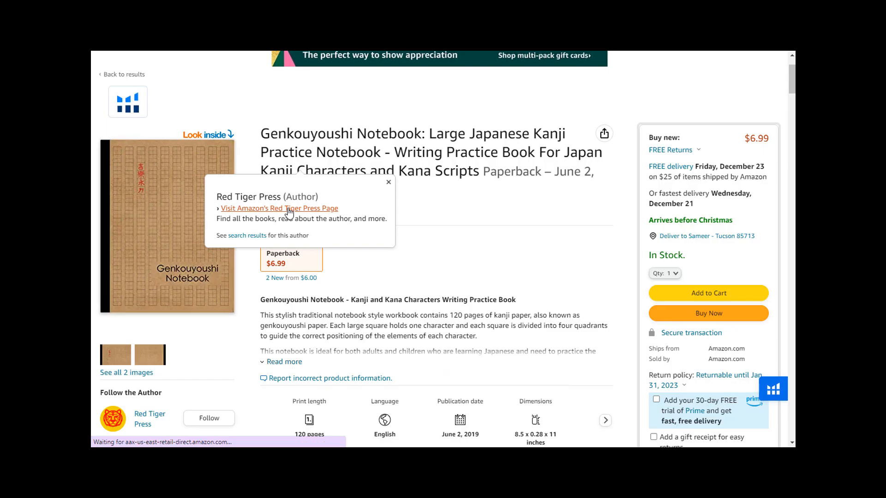
{"action": "left_click", "coordinate": [289, 210]}
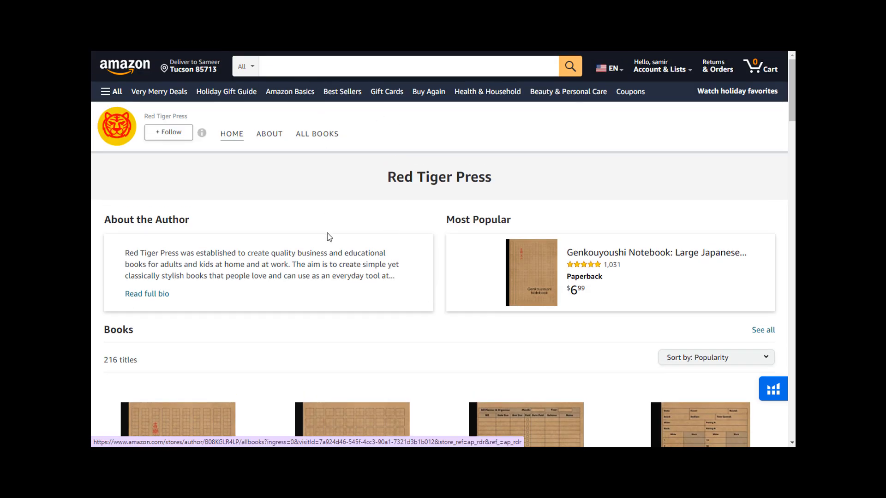
{"action": "scroll", "coordinate": [328, 237], "scroll_direction": "down", "scroll_amount": 10}
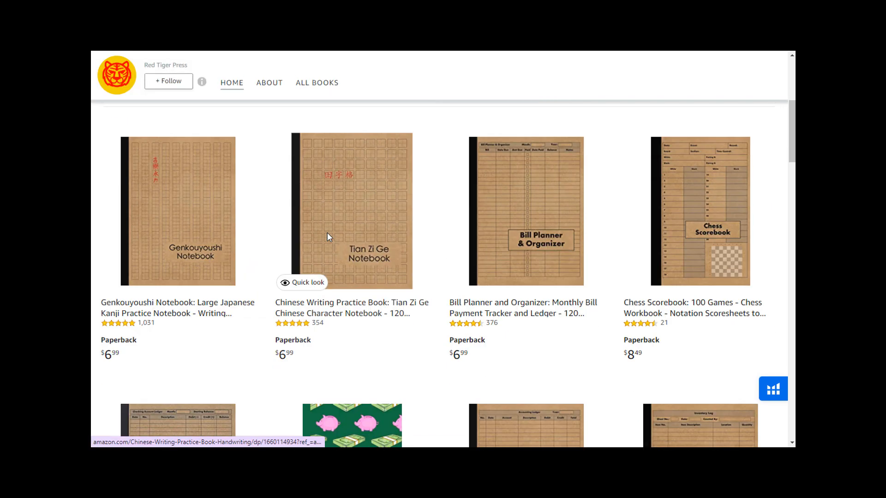
{"action": "scroll", "coordinate": [327, 237], "scroll_direction": "down", "scroll_amount": 3}
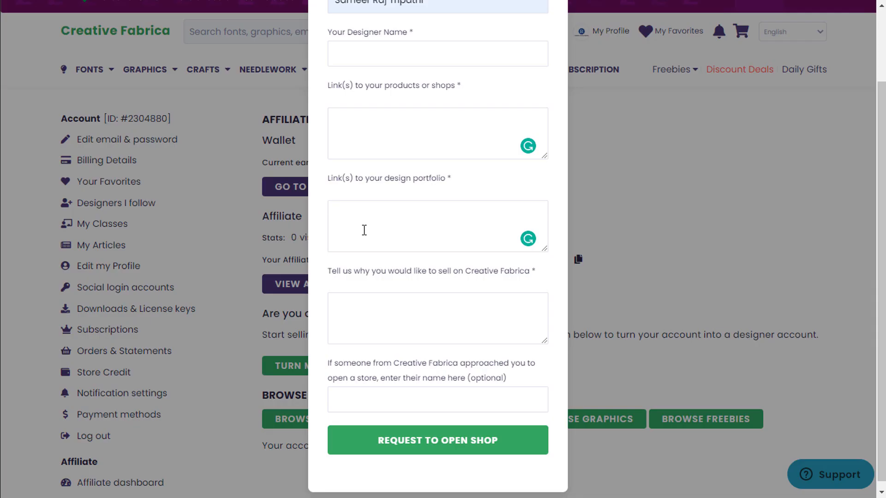
{"action": "left_click", "coordinate": [364, 230]}
{"action": "scroll", "coordinate": [364, 230], "scroll_direction": "down", "scroll_amount": 1}
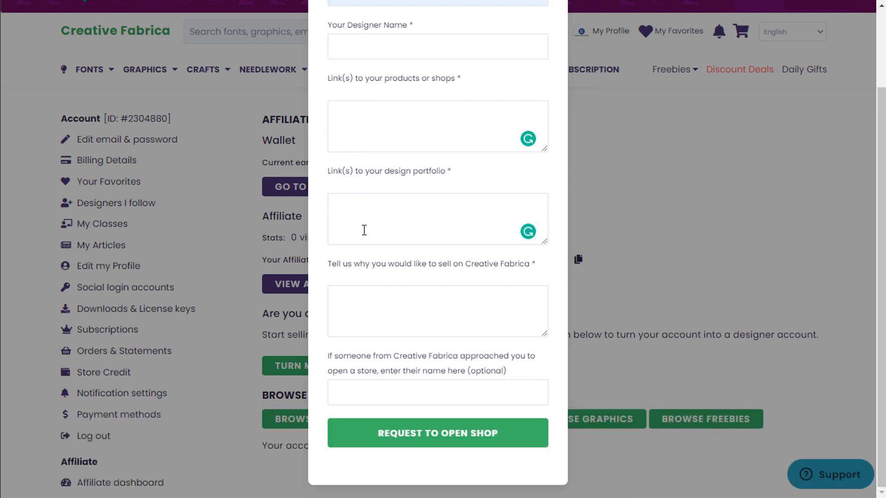
{"action": "left_click", "coordinate": [364, 229]}
{"action": "left_click", "coordinate": [373, 302]}
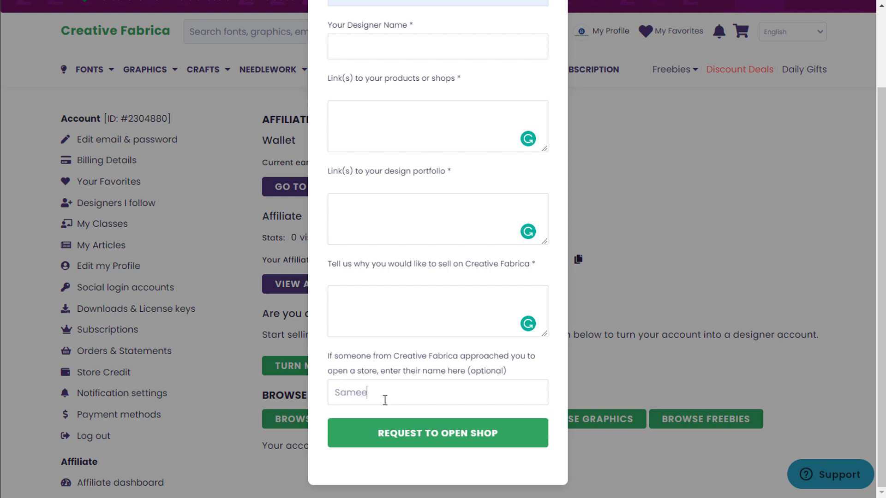
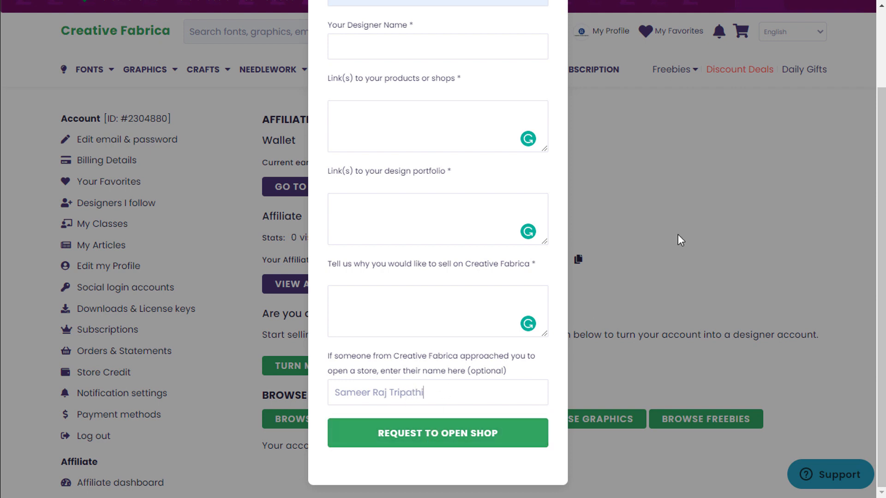
Enter the referrer's name in the optional referrer field and scroll through the form.
{"action": "scroll", "coordinate": [449, 207], "scroll_direction": "up", "scroll_amount": 1}
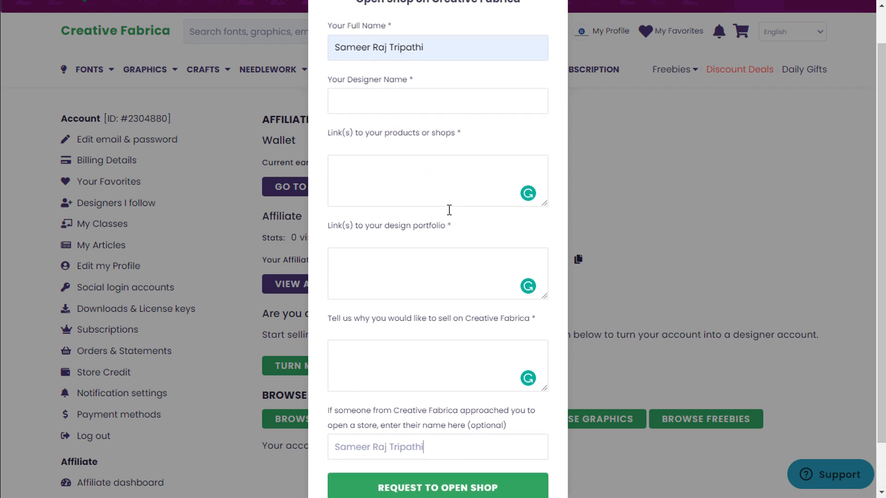
{"action": "scroll", "coordinate": [449, 236], "scroll_direction": "down", "scroll_amount": 1}
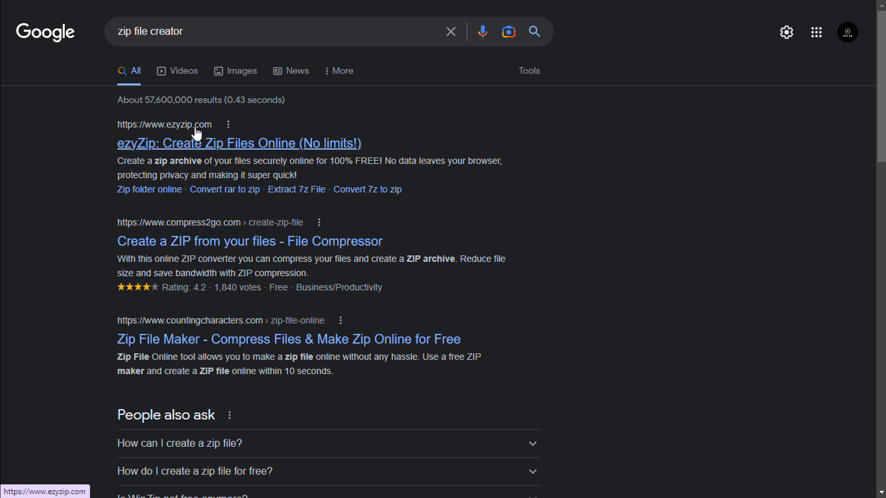
Compress Pain And Symptoms Tracker.pdf into a ZIP with ezyZip and save the ZIP file.
{"action": "left_click", "coordinate": [206, 146]}
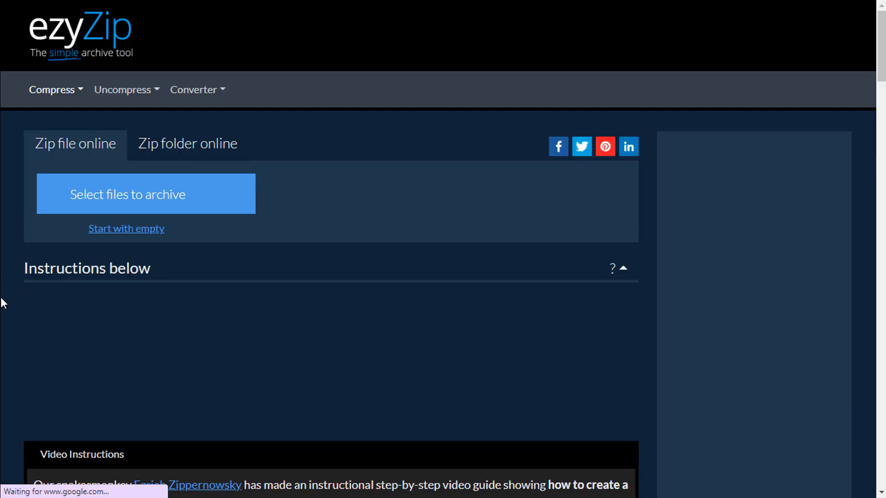
{"action": "scroll", "coordinate": [0, 306], "scroll_direction": "down", "scroll_amount": 1}
{"action": "scroll", "coordinate": [1, 307], "scroll_direction": "up", "scroll_amount": 1}
{"action": "scroll", "coordinate": [2, 310], "scroll_direction": "up", "scroll_amount": 1}
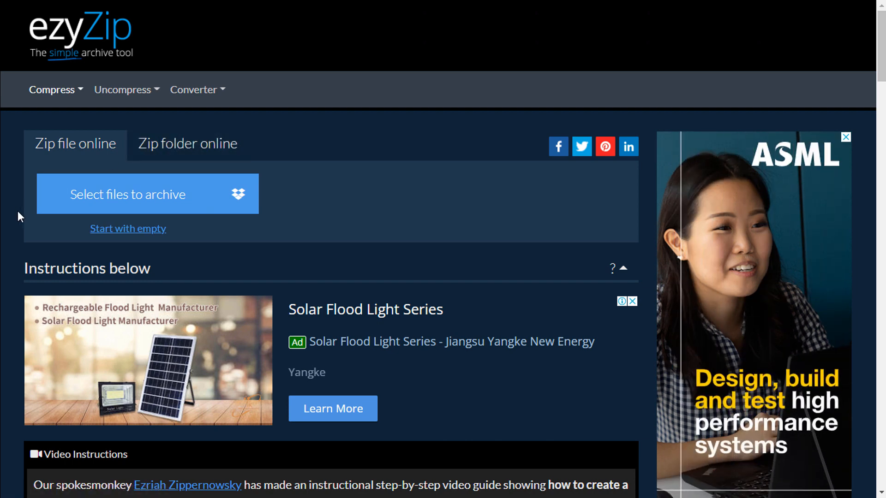
{"action": "left_click", "coordinate": [98, 198]}
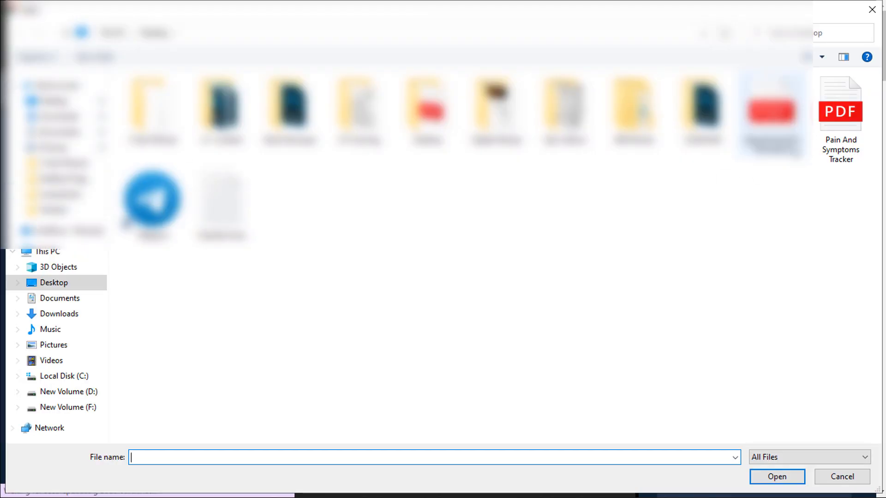
{"action": "double_click", "coordinate": [838, 131]}
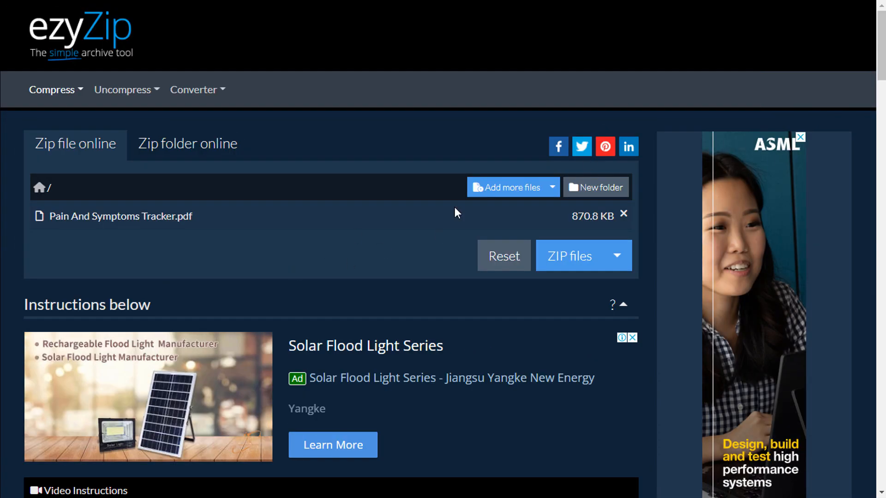
{"action": "left_click", "coordinate": [583, 270]}
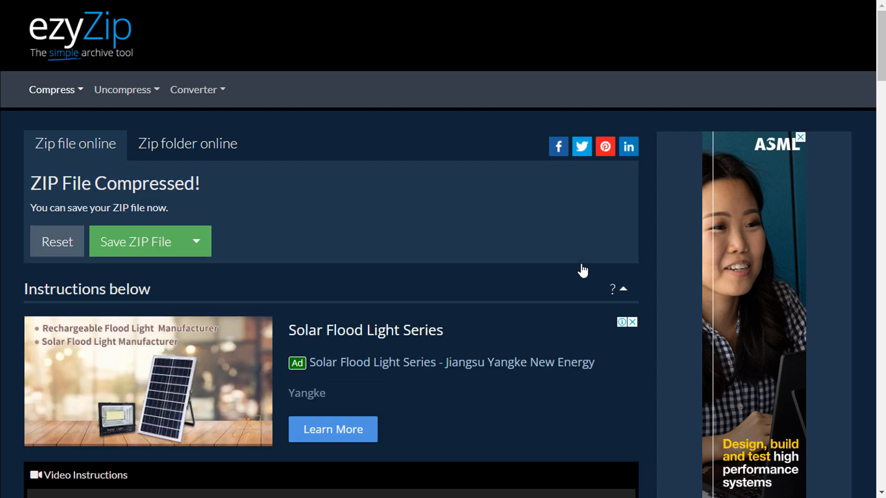
{"action": "left_click", "coordinate": [136, 249]}
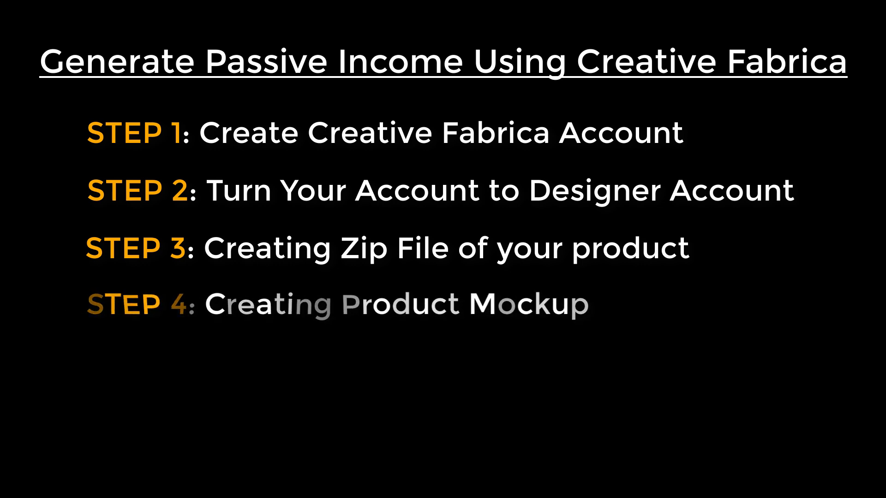
Create a 2400 × 1600 px custom-size design and apply the Thank you watercolour-leaves template.
{"action": "left_click", "coordinate": [784, 21]}
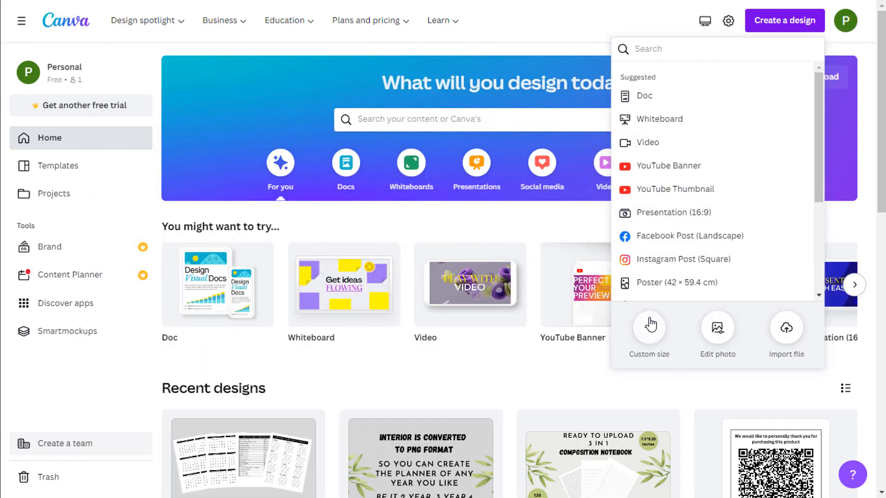
{"action": "type", "text": "Custom size"}
{"action": "left_click", "coordinate": [761, 76]}
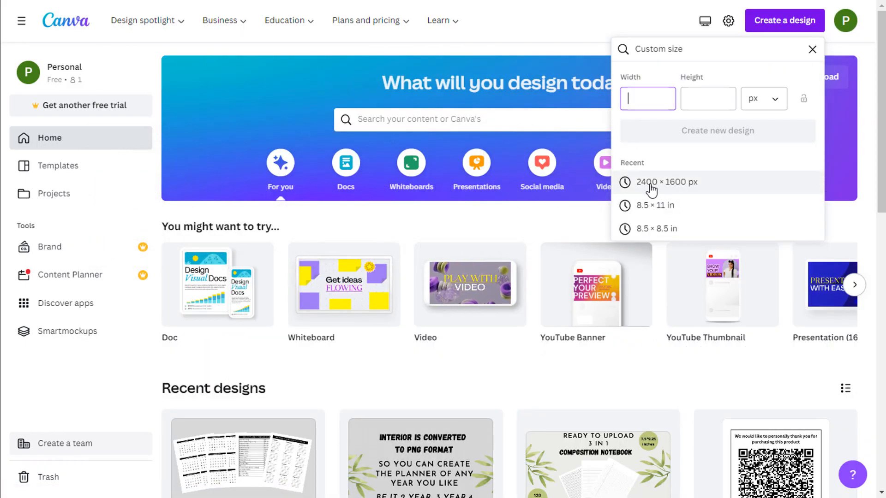
{"action": "left_click", "coordinate": [685, 182]}
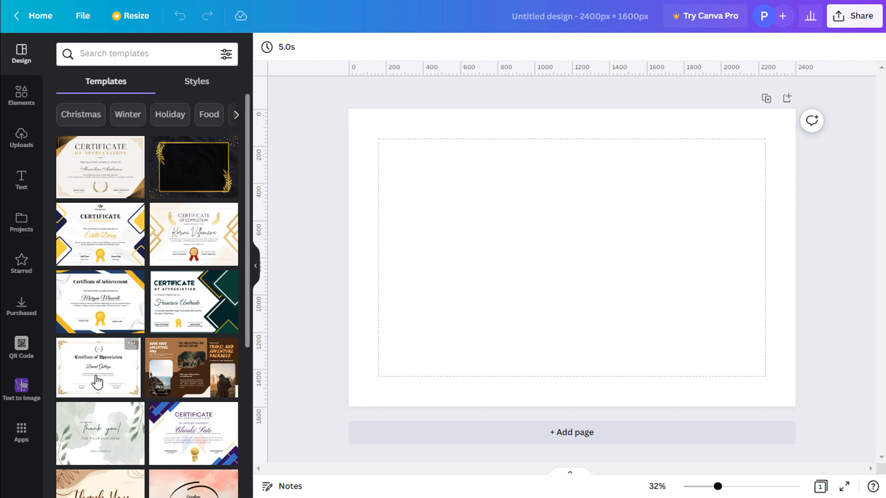
{"action": "scroll", "coordinate": [96, 382], "scroll_direction": "down", "scroll_amount": 3}
{"action": "scroll", "coordinate": [96, 382], "scroll_direction": "up", "scroll_amount": 3}
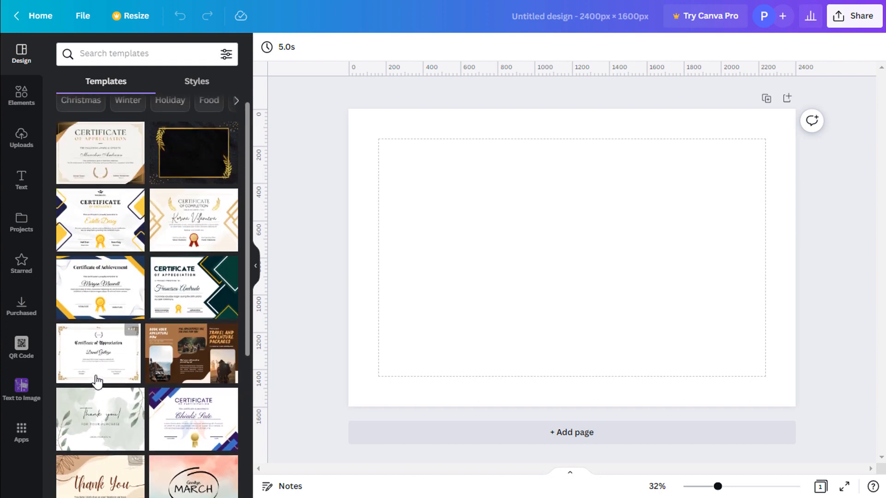
{"action": "scroll", "coordinate": [96, 378], "scroll_direction": "down", "scroll_amount": 2}
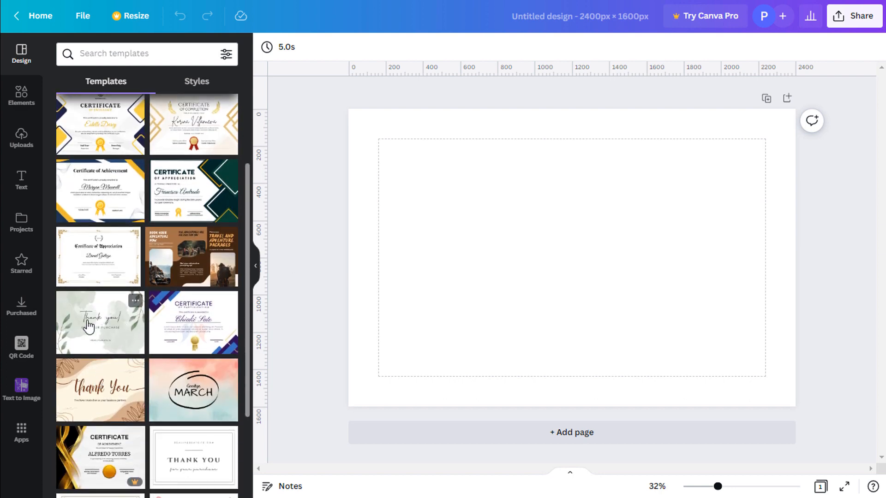
{"action": "left_click", "coordinate": [89, 327]}
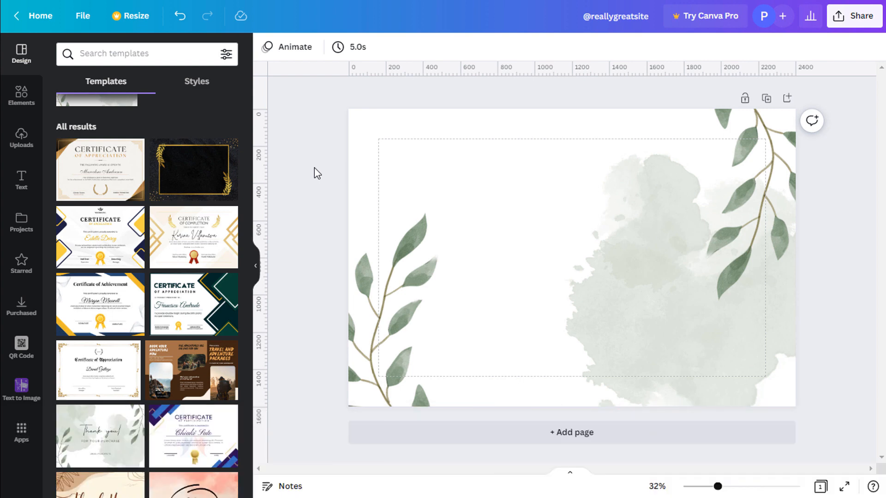
{"action": "scroll", "coordinate": [158, 220], "scroll_direction": "up", "scroll_amount": 3}
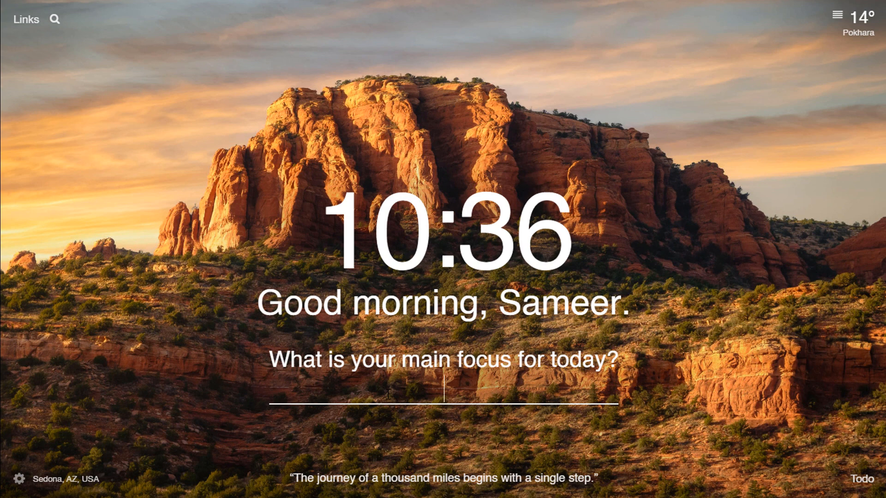
Open a new Chrome tab and search Google for 'pdf to png'.
{"action": "left_click", "coordinate": [23, 21]}
{"action": "left_click", "coordinate": [42, 77]}
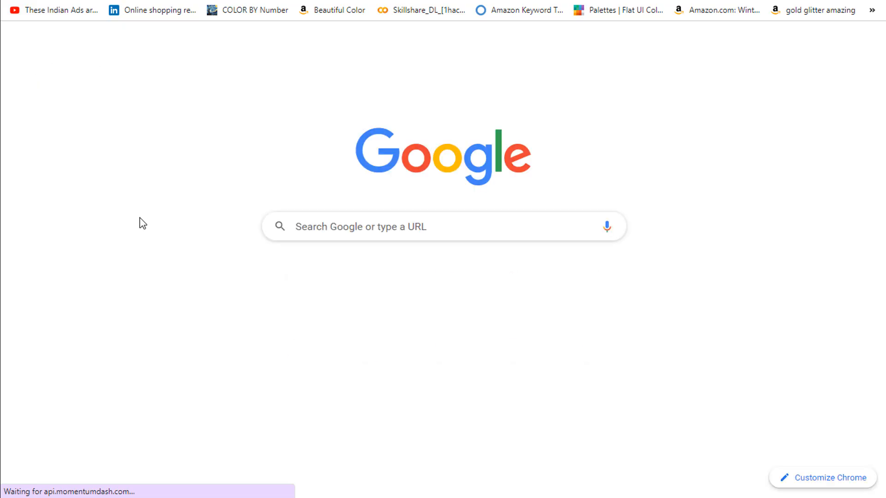
{"action": "left_click", "coordinate": [354, 236]}
{"action": "type", "text": "pdf to png"}
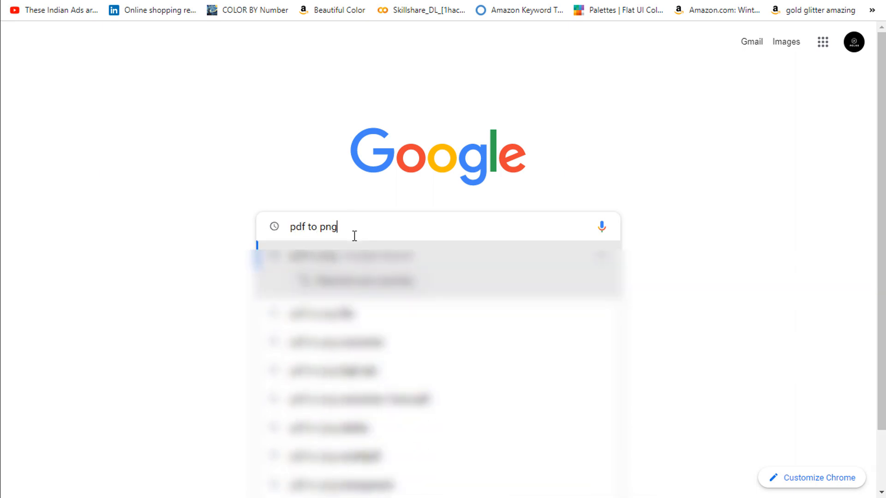
{"action": "key", "text": "Return"}
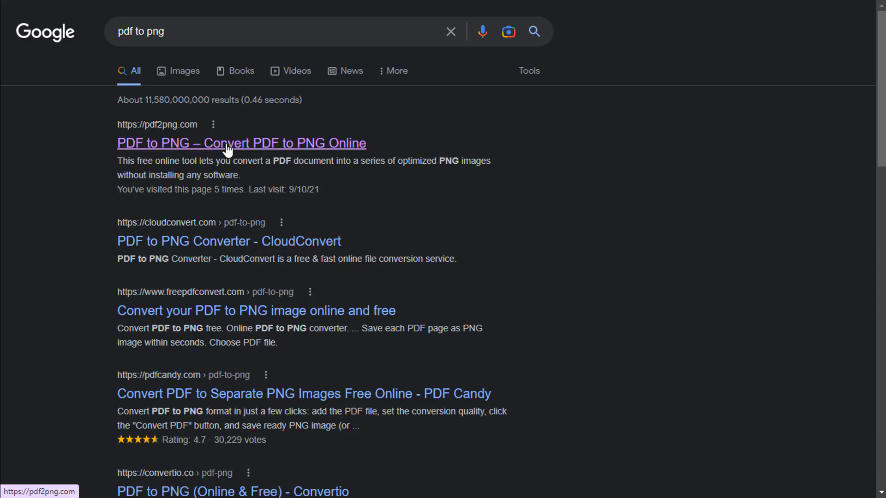
Convert the tracker PDF on pdf2png.com and download all PNGs as pdf2png (1).zip.
{"action": "left_click", "coordinate": [227, 150]}
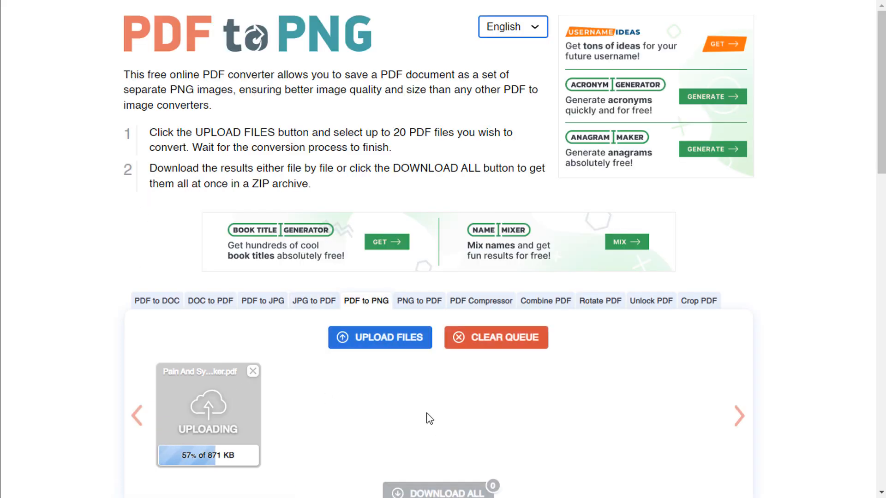
{"action": "scroll", "coordinate": [100, 359], "scroll_direction": "down", "scroll_amount": 3}
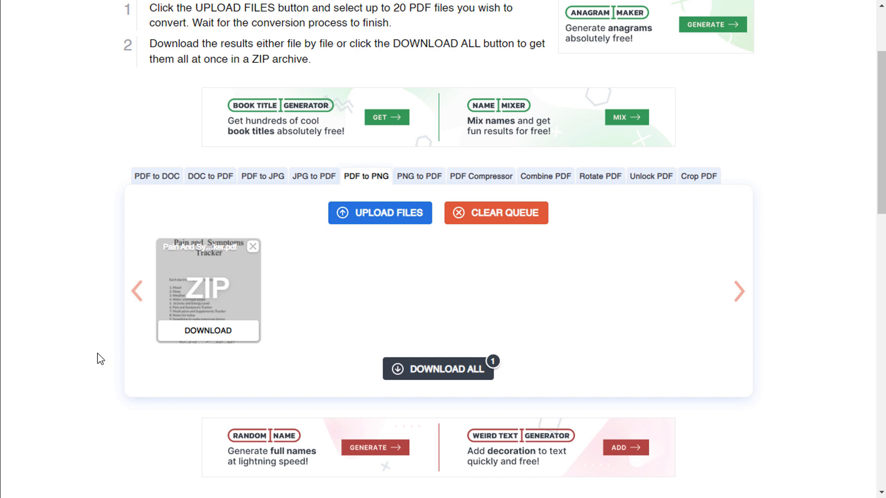
{"action": "scroll", "coordinate": [100, 359], "scroll_direction": "down", "scroll_amount": 2}
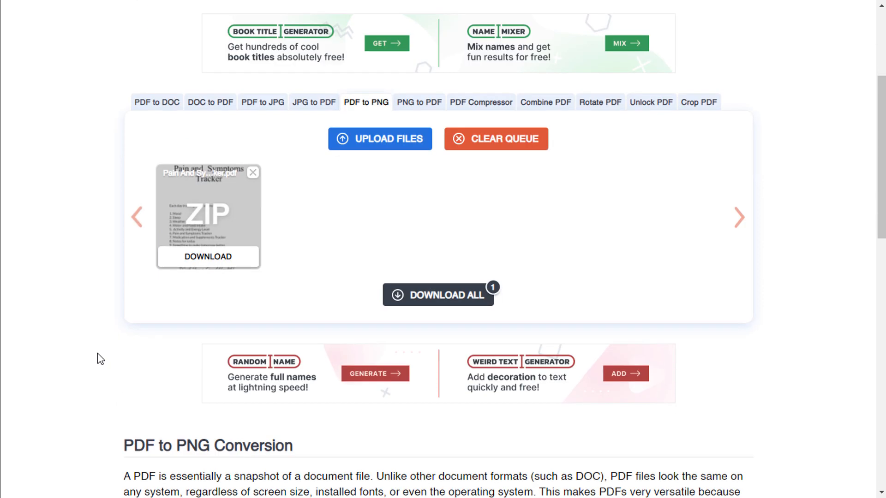
{"action": "left_click", "coordinate": [432, 301]}
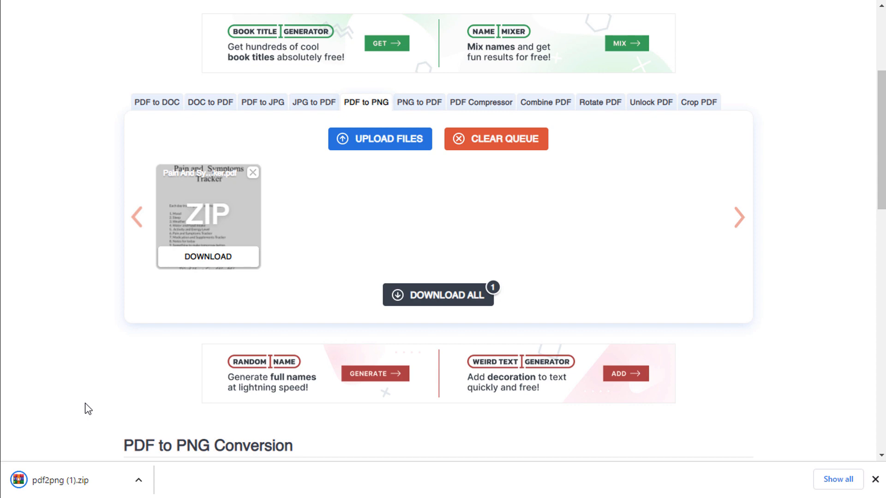
Extract two tracker page PNGs from pdf2png (1).zip to the Desktop in WinRAR, then close it.
{"action": "left_click", "coordinate": [70, 482]}
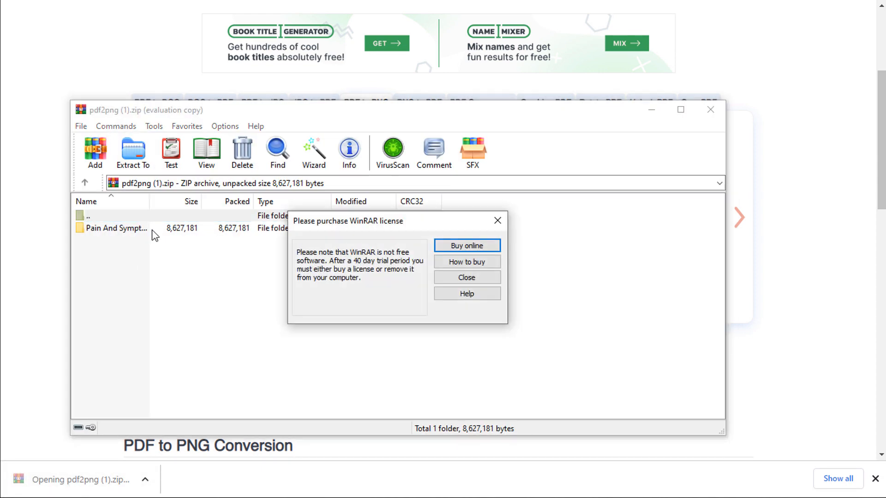
{"action": "left_click", "coordinate": [497, 220]}
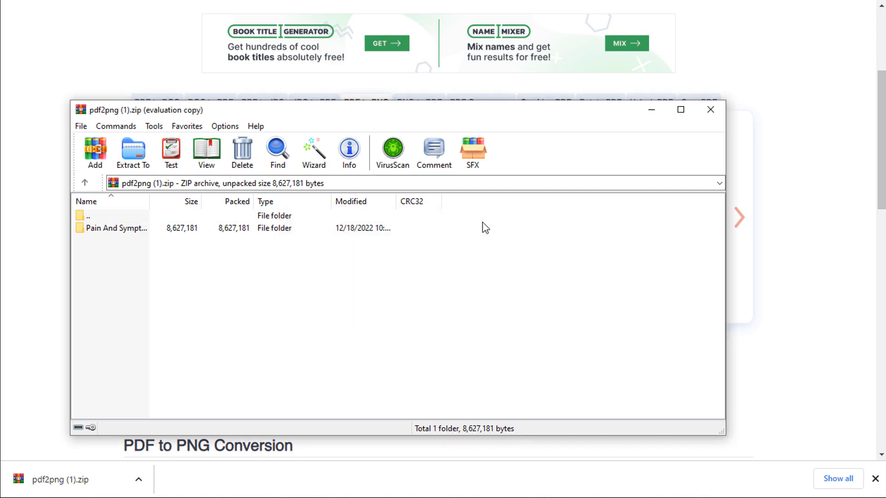
{"action": "double_click", "coordinate": [229, 229]}
{"action": "scroll", "coordinate": [186, 264], "scroll_direction": "down", "scroll_amount": 1}
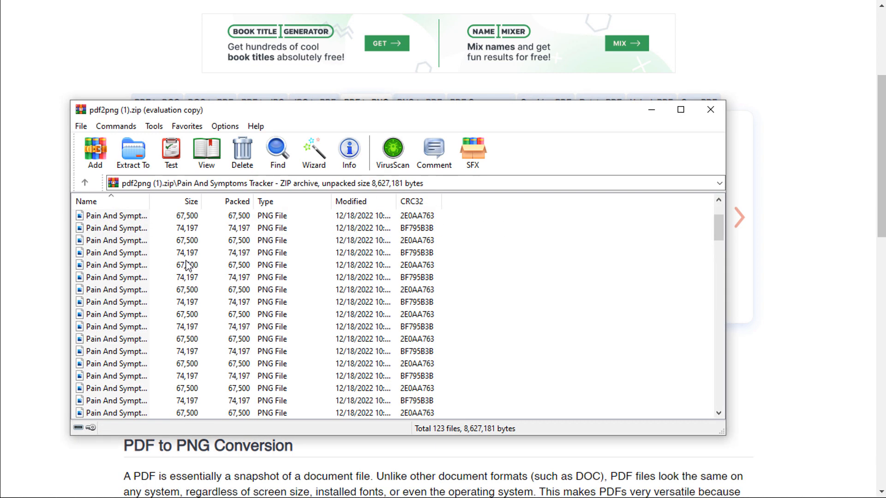
{"action": "left_click", "coordinate": [176, 262]}
{"action": "left_click", "coordinate": [170, 276], "text": "shift"}
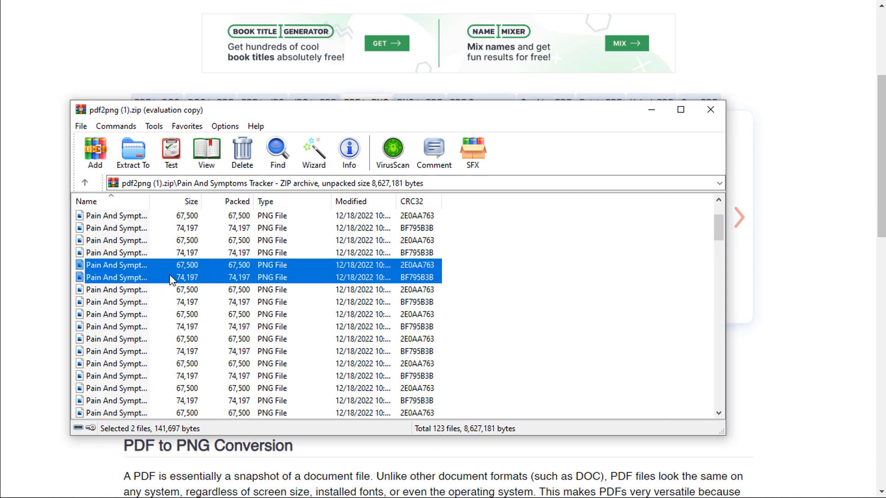
{"action": "left_click", "coordinate": [132, 153]}
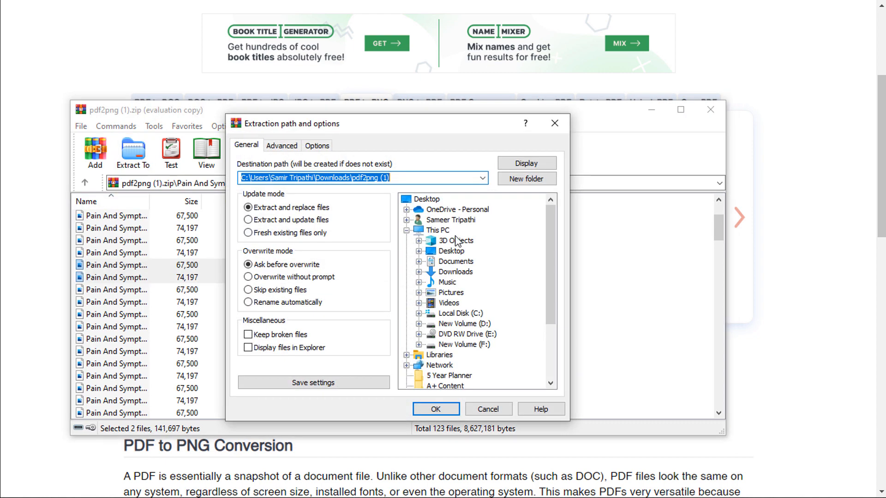
{"action": "left_click", "coordinate": [451, 251]}
{"action": "left_click", "coordinate": [435, 409]}
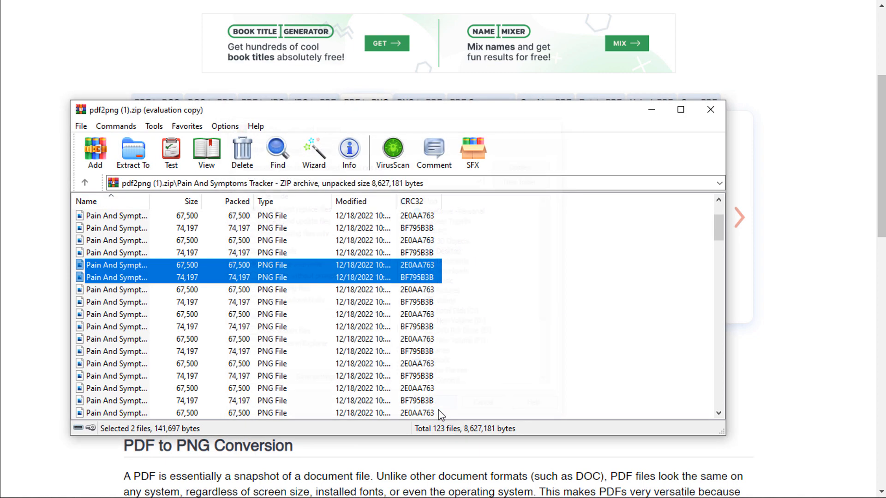
{"action": "left_click", "coordinate": [718, 110]}
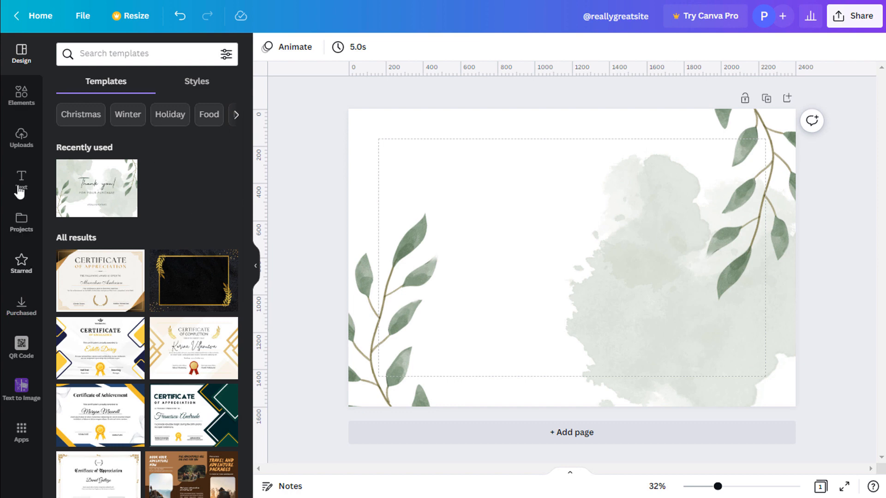
Upload the two extracted page PNGs to Canva and add them to the design.
{"action": "left_click", "coordinate": [16, 144]}
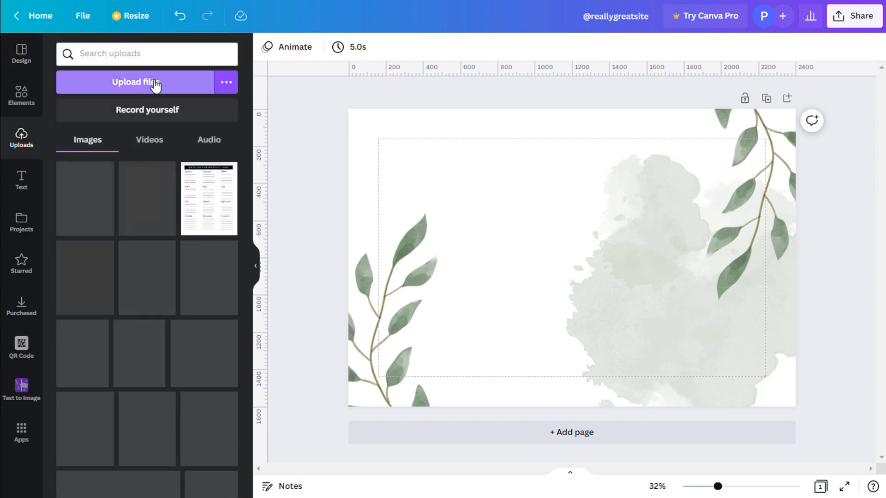
{"action": "left_click", "coordinate": [156, 86]}
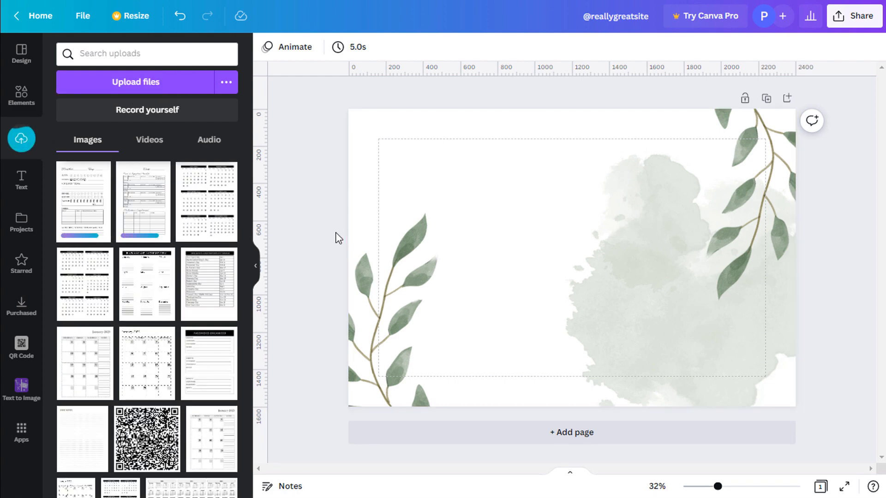
{"action": "left_click", "coordinate": [99, 205]}
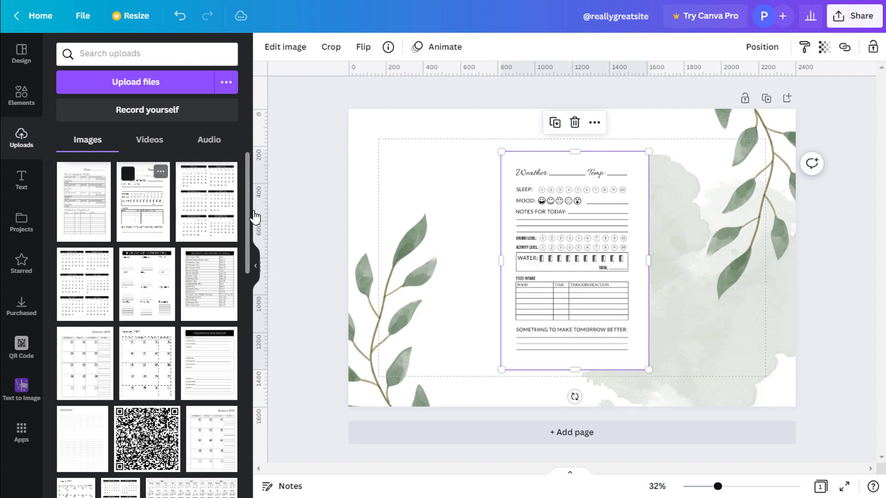
Arrange the symptom tracker page on the left and the weather/mood page on the right.
{"action": "left_click_drag", "start_coordinate": [596, 238], "coordinate": [688, 243]}
{"action": "left_click_drag", "start_coordinate": [540, 259], "coordinate": [496, 267]}
{"action": "left_click_drag", "start_coordinate": [652, 263], "coordinate": [659, 264]}
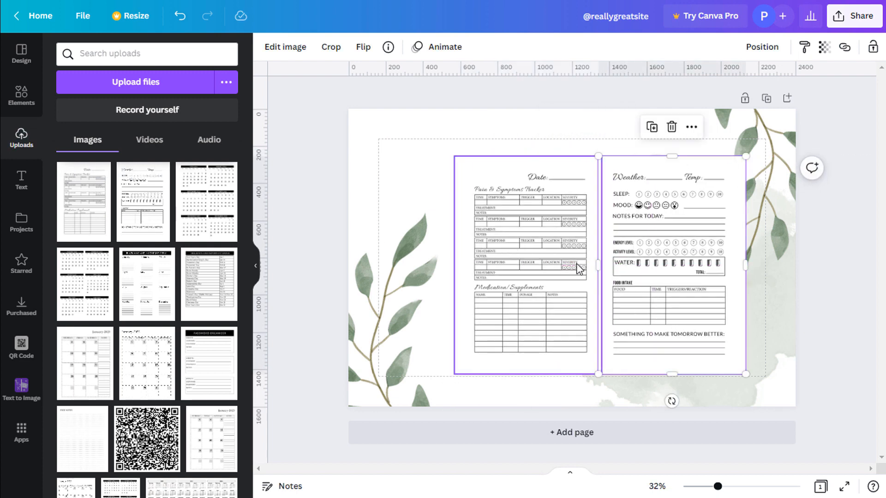
{"action": "left_click_drag", "start_coordinate": [577, 264], "coordinate": [565, 267]}
{"action": "left_click_drag", "start_coordinate": [640, 260], "coordinate": [632, 262]}
{"action": "left_click_drag", "start_coordinate": [559, 272], "coordinate": [550, 279]}
{"action": "left_click_drag", "start_coordinate": [653, 279], "coordinate": [645, 285]}
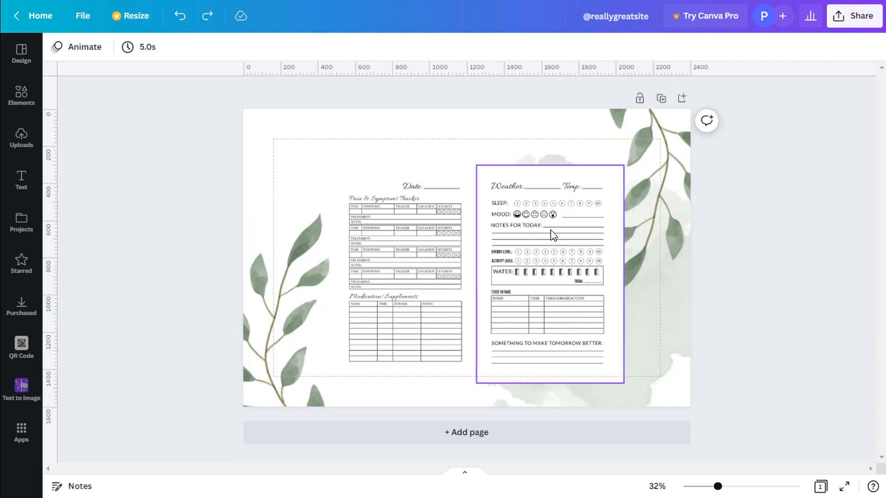
Give the Canva page background a custom light grey colour, #DFDFDF, instead of white.
{"action": "left_click", "coordinate": [285, 128]}
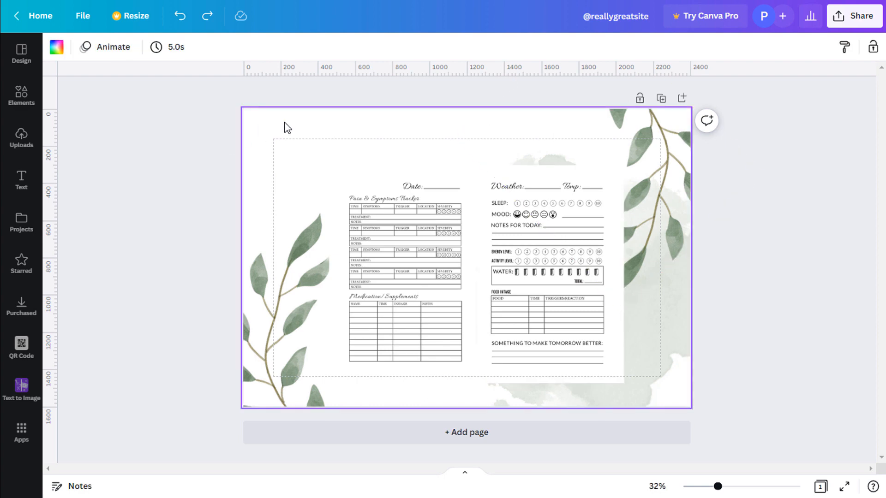
{"action": "left_click", "coordinate": [55, 47]}
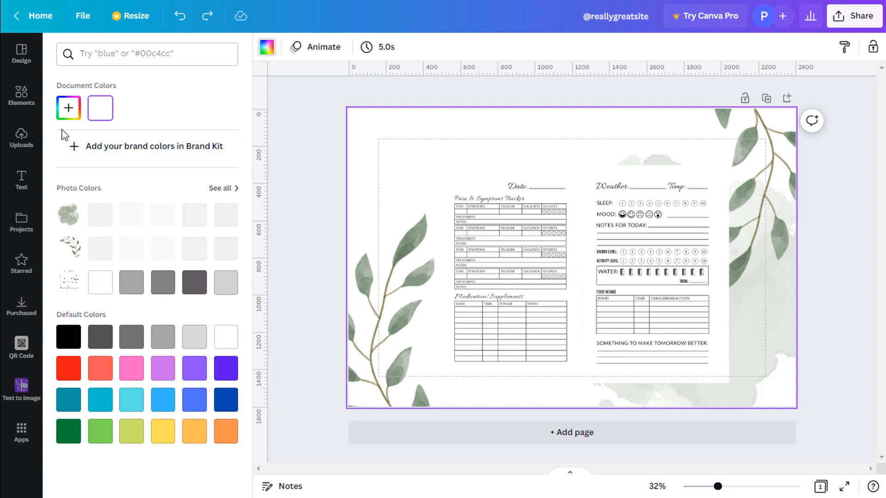
{"action": "left_click", "coordinate": [68, 113]}
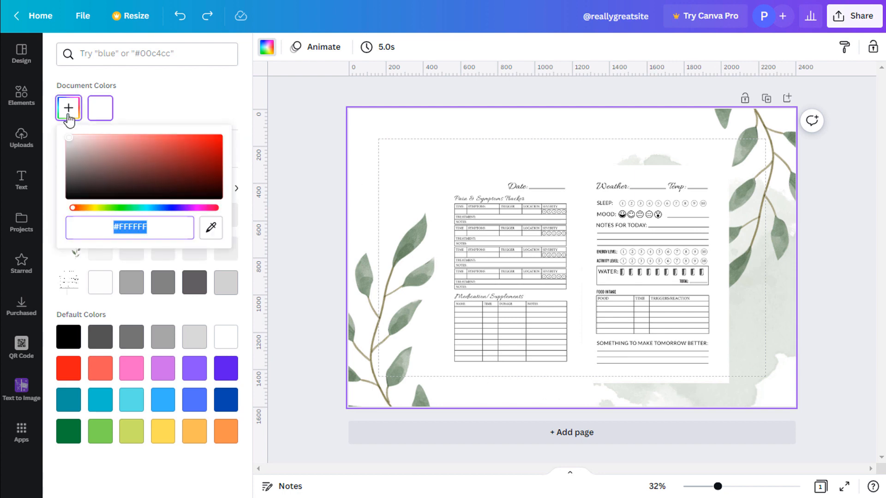
{"action": "left_click", "coordinate": [69, 140]}
{"action": "left_click_drag", "start_coordinate": [69, 140], "coordinate": [68, 142]}
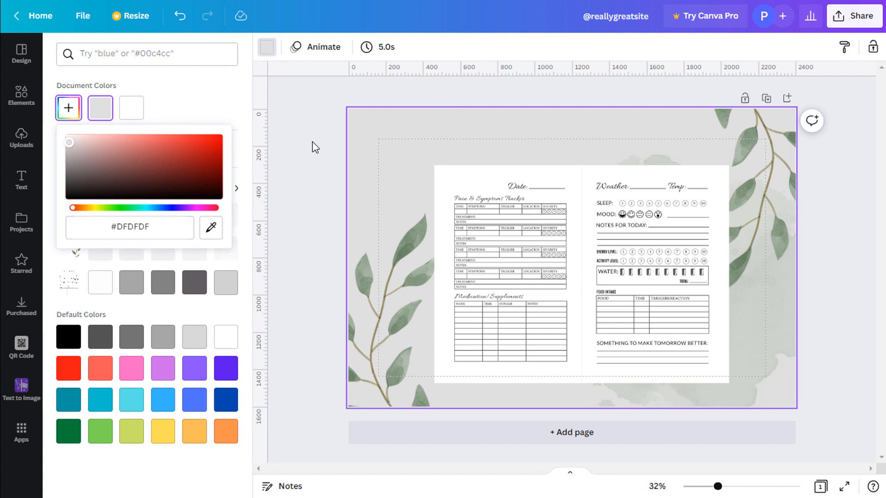
{"action": "left_click", "coordinate": [284, 158]}
{"action": "left_click", "coordinate": [121, 227]}
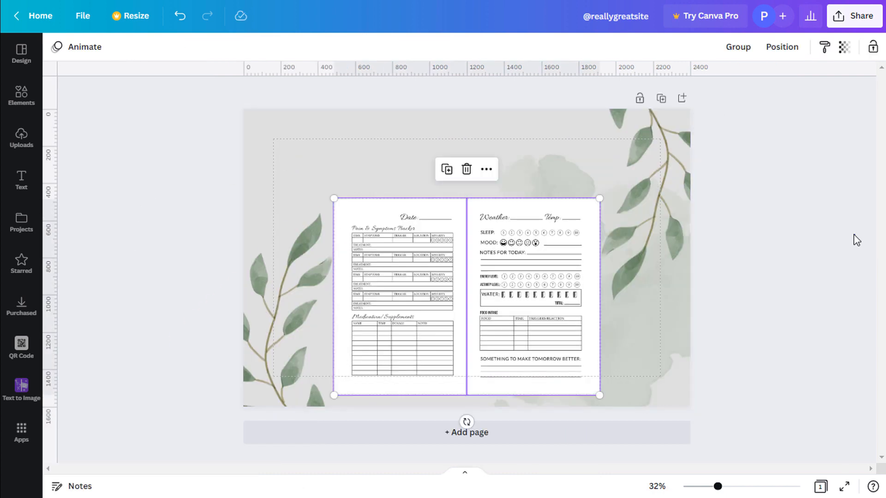
{"action": "left_click", "coordinate": [853, 236]}
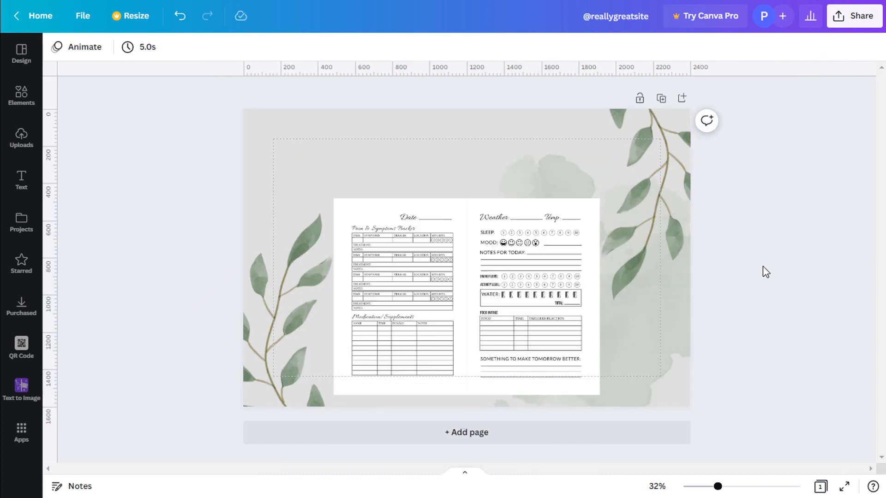
Add a 'READY TO UPLOAD' heading and move it to the top of the page.
{"action": "left_click", "coordinate": [17, 185]}
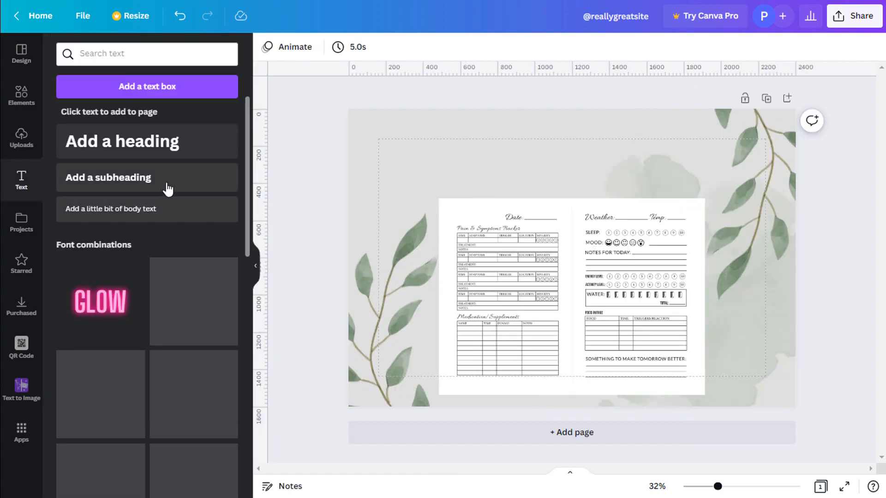
{"action": "left_click", "coordinate": [123, 141]}
{"action": "type", "text": "READY TO UPLOAD"}
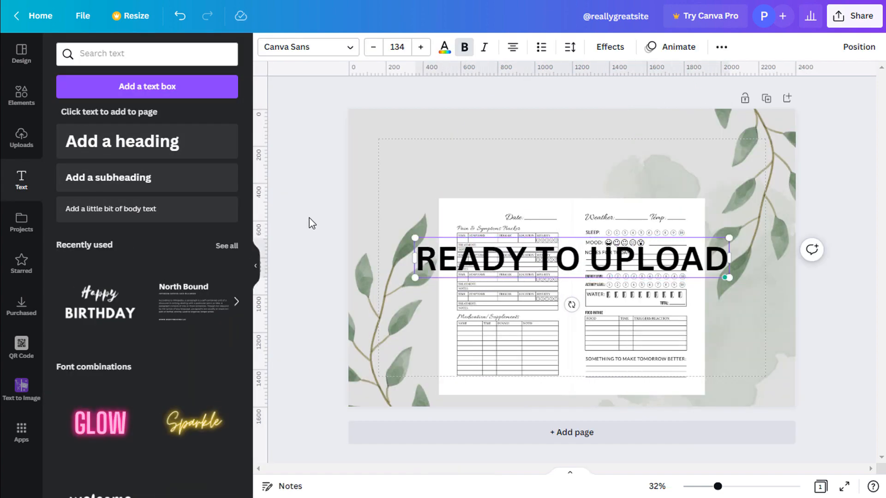
{"action": "left_click_drag", "start_coordinate": [596, 257], "coordinate": [560, 181]}
Add a second heading line reading 'KDP LOG BOOK' beneath it.
{"action": "double_click", "coordinate": [555, 181]}
{"action": "type", "text": "KDP LOG BOOK"}
{"action": "left_click", "coordinate": [294, 184]}
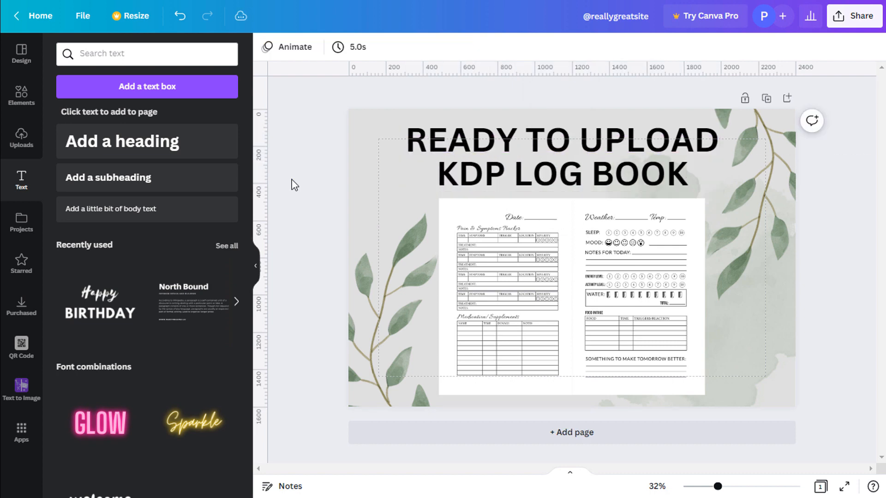
{"action": "left_click", "coordinate": [619, 181]}
{"action": "key", "text": "Escape"}
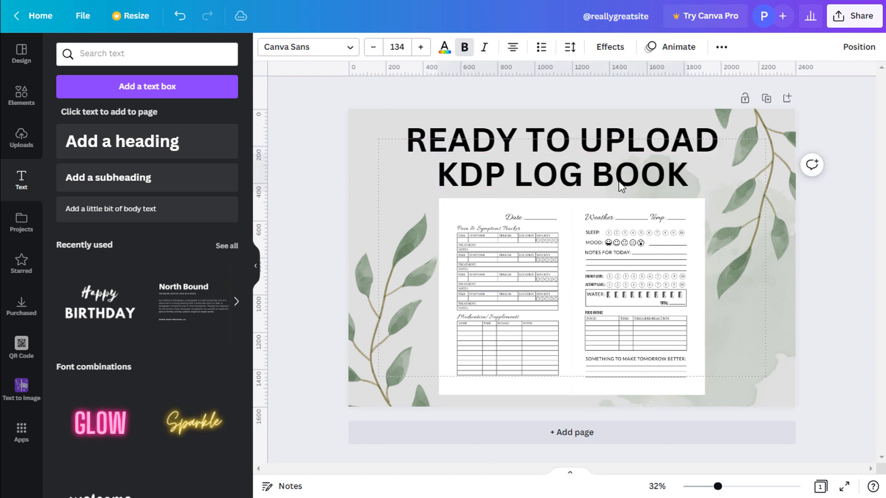
{"action": "left_click", "coordinate": [620, 187]}
{"action": "left_click", "coordinate": [629, 150]}
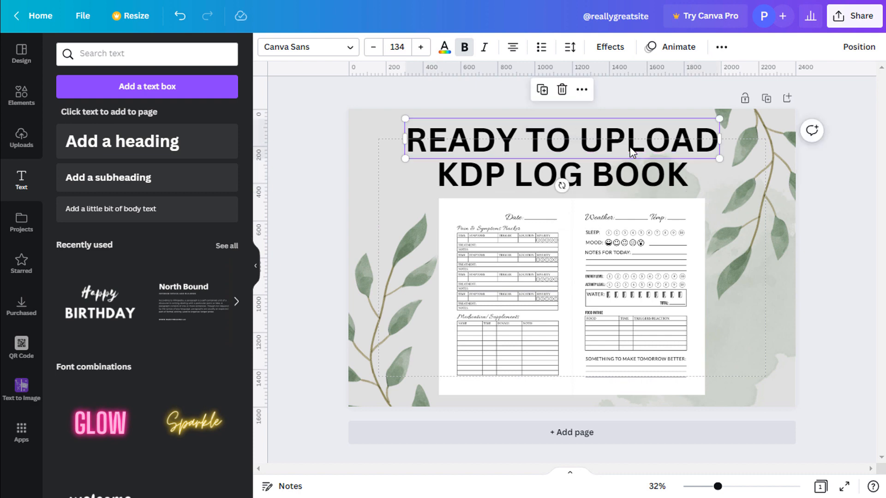
{"action": "key", "text": "Escape"}
{"action": "left_click", "coordinate": [331, 173]}
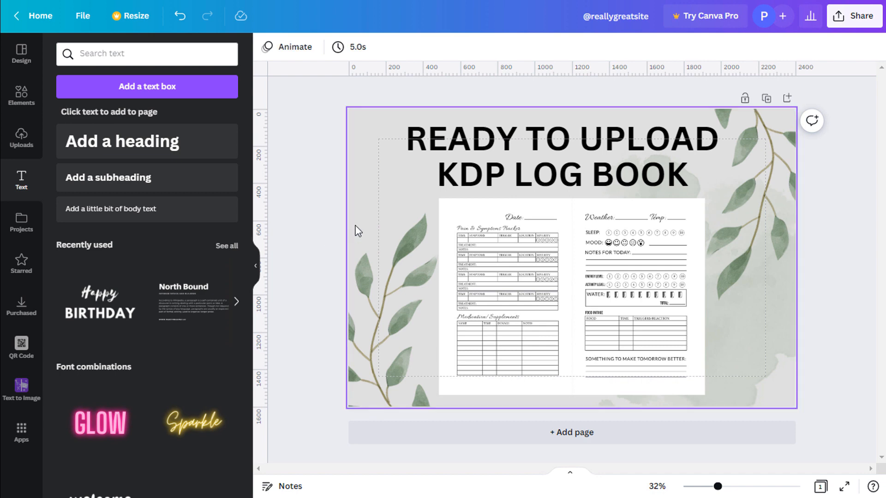
{"action": "scroll", "coordinate": [613, 302], "scroll_direction": "up", "scroll_amount": 5}
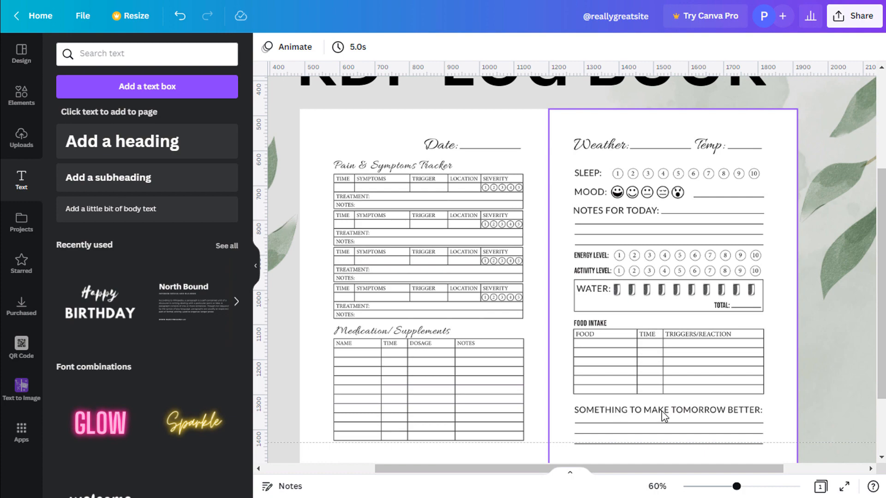
{"action": "scroll", "coordinate": [665, 416], "scroll_direction": "down", "scroll_amount": 5}
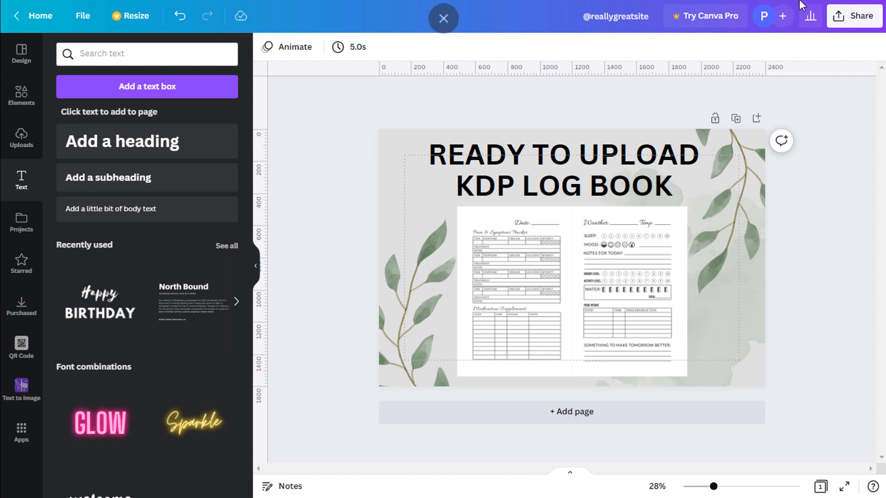
Download the mockup from the Share menu as a 2400 × 1600 px PNG.
{"action": "left_click", "coordinate": [857, 23]}
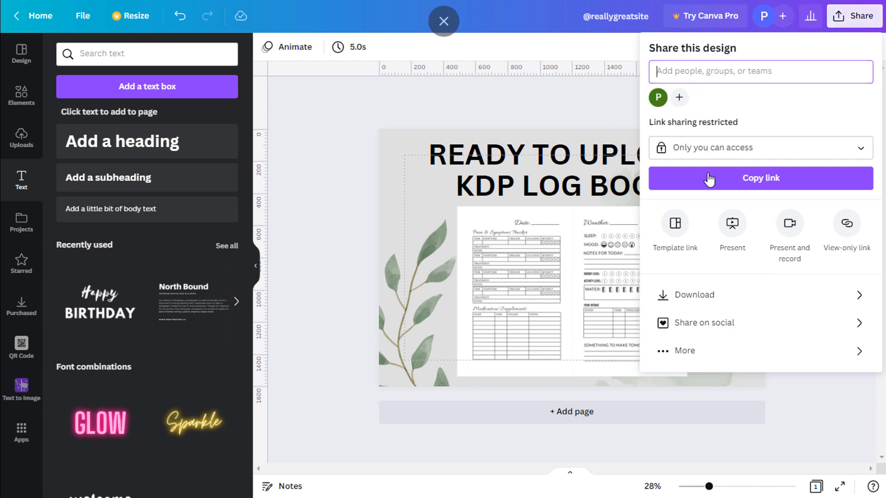
{"action": "left_click", "coordinate": [718, 299]}
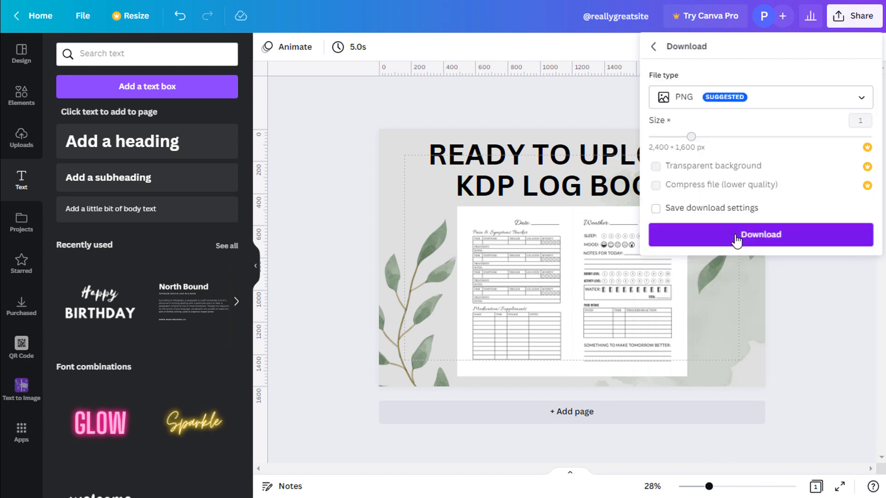
{"action": "left_click", "coordinate": [752, 237]}
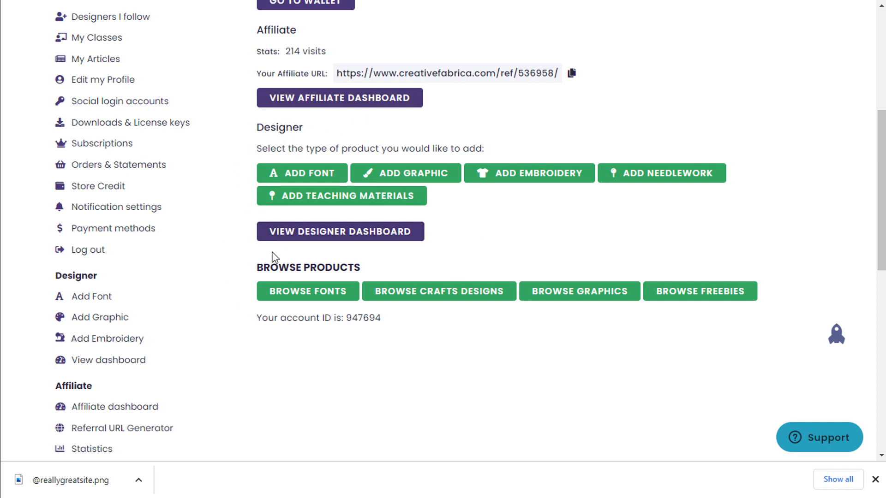
Go to the Designer Dashboard and open Add Graphic under Products.
{"action": "left_click", "coordinate": [330, 232]}
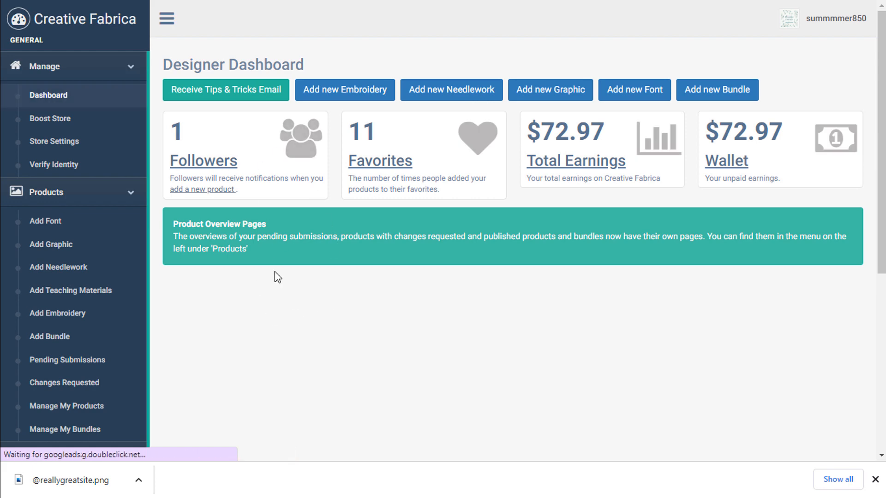
{"action": "scroll", "coordinate": [275, 272], "scroll_direction": "down", "scroll_amount": 1}
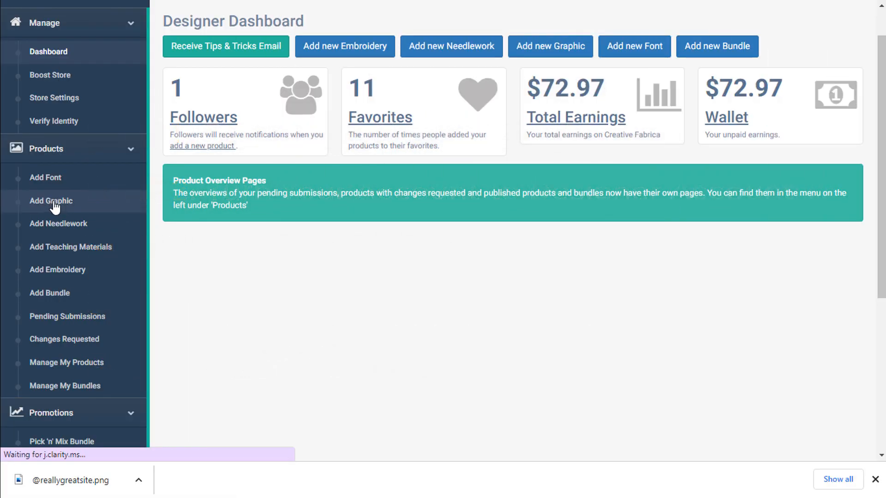
{"action": "left_click", "coordinate": [55, 207]}
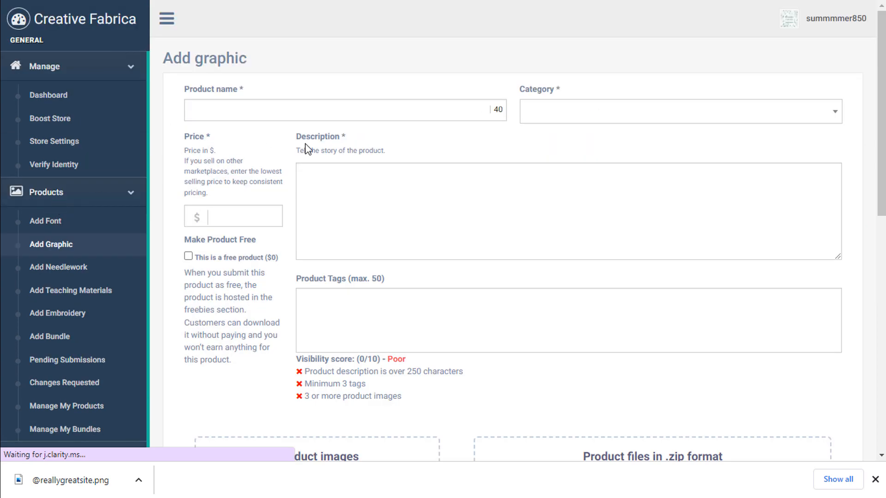
Set the category to KDP Interiors and the product name to 'Pain and Symptoms Tracker KDP Interior'.
{"action": "left_click", "coordinate": [618, 123]}
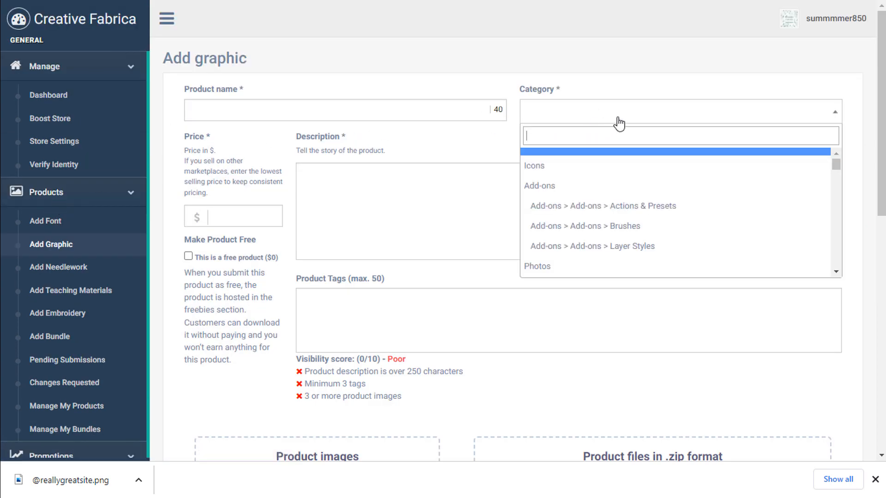
{"action": "type", "text": "KDP"}
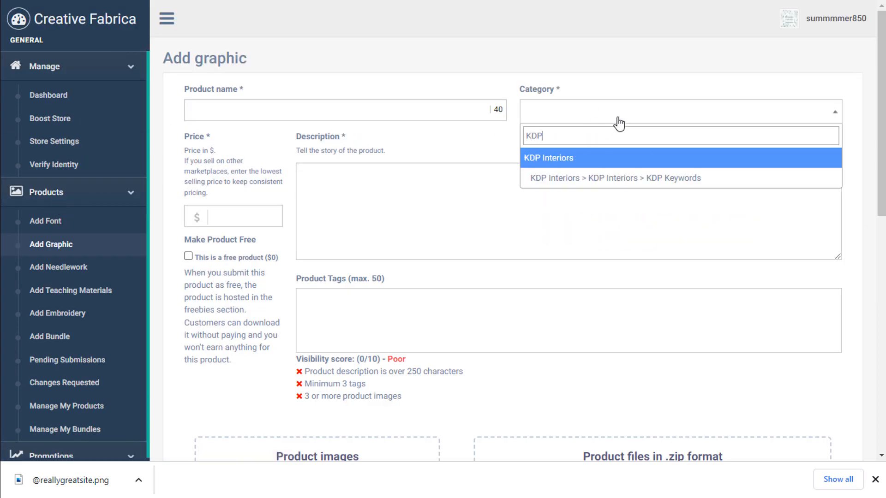
{"action": "left_click", "coordinate": [557, 160]}
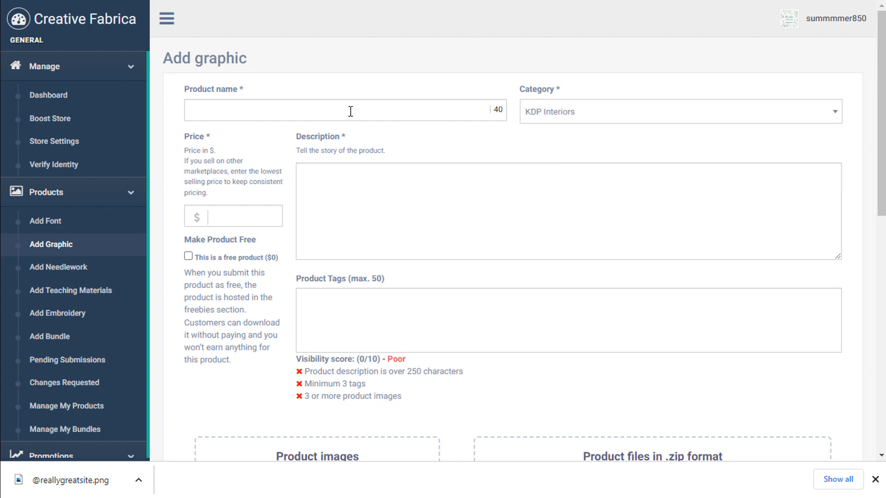
{"action": "left_click", "coordinate": [264, 115]}
{"action": "type", "text": "Pain and Symptoms Trac"}
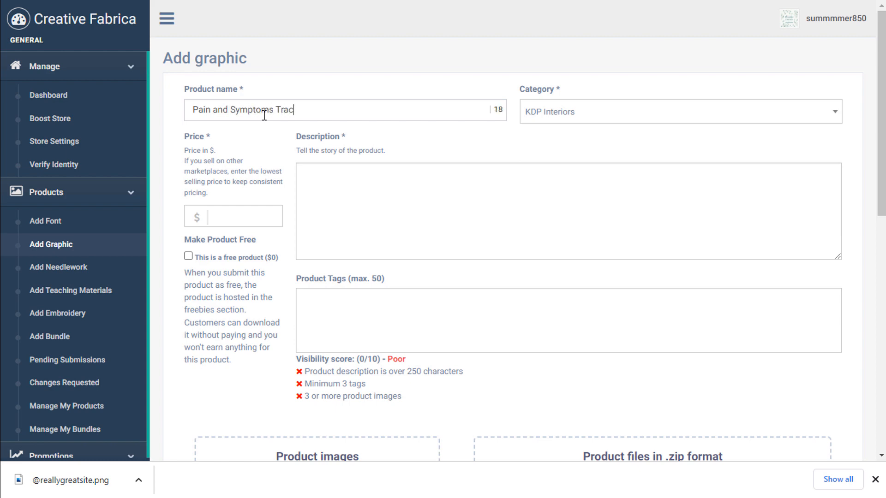
{"action": "type", "text": "ker KDP Interior"}
{"action": "triple_click", "coordinate": [359, 111]}
{"action": "key", "text": "ctrl+c"}
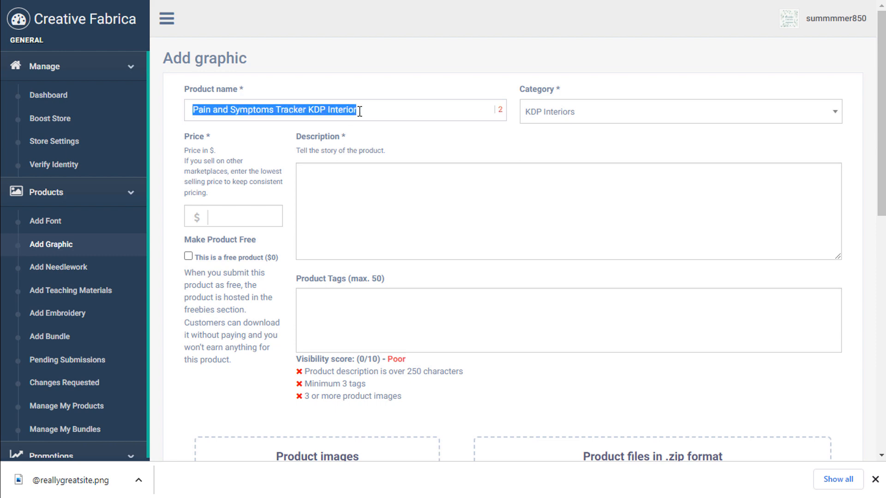
Start the description with the product name followed by 'Ready to upload KDP interior'.
{"action": "left_click", "coordinate": [351, 206]}
{"action": "key", "text": "ctrl+v"}
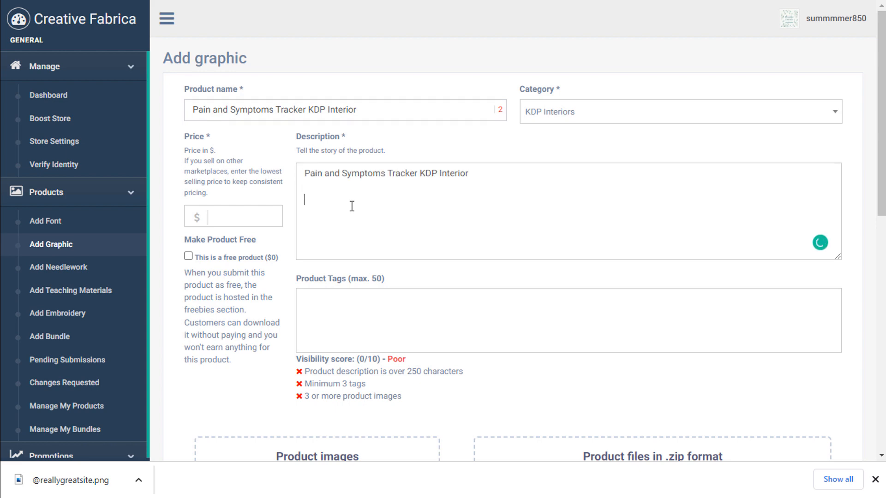
{"action": "type", "text": "Ready to upload KDP interio"}
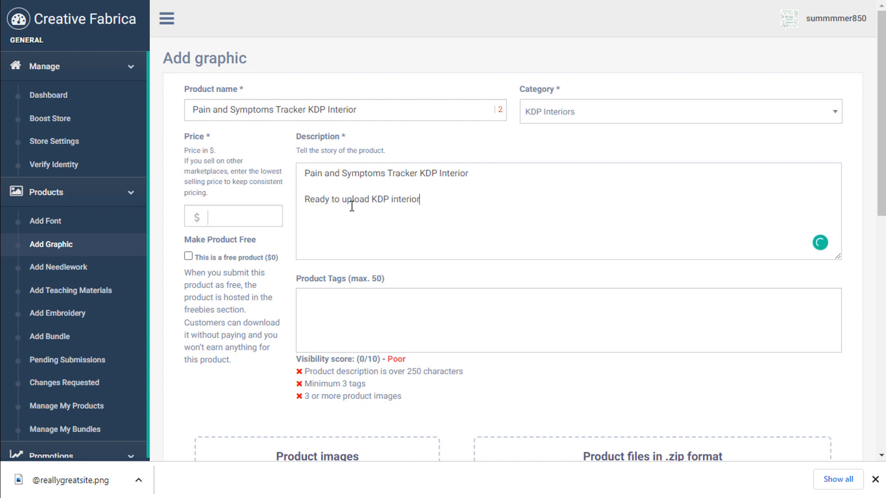
{"action": "type", "text": "r"}
Add the description lines '6*9 inches', '120 Pages' and 'Pdf format'.
{"action": "key", "text": "Return"}
{"action": "type", "text": "6*9 inc"}
{"action": "type", "text": "hes"}
{"action": "key", "text": "Return"}
{"action": "type", "text": "120 Pages"}
{"action": "key", "text": "Return"}
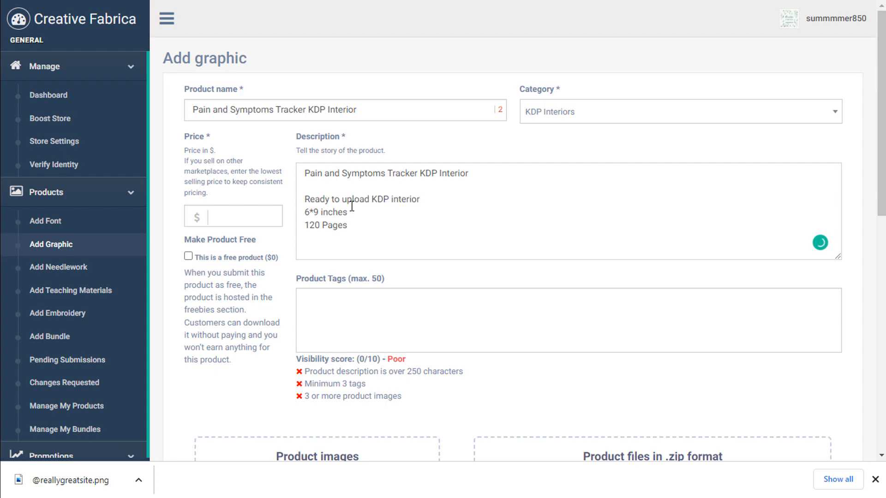
{"action": "type", "text": "Pdf"}
{"action": "type", "text": "format"}
{"action": "scroll", "coordinate": [350, 217], "scroll_direction": "down", "scroll_amount": 2}
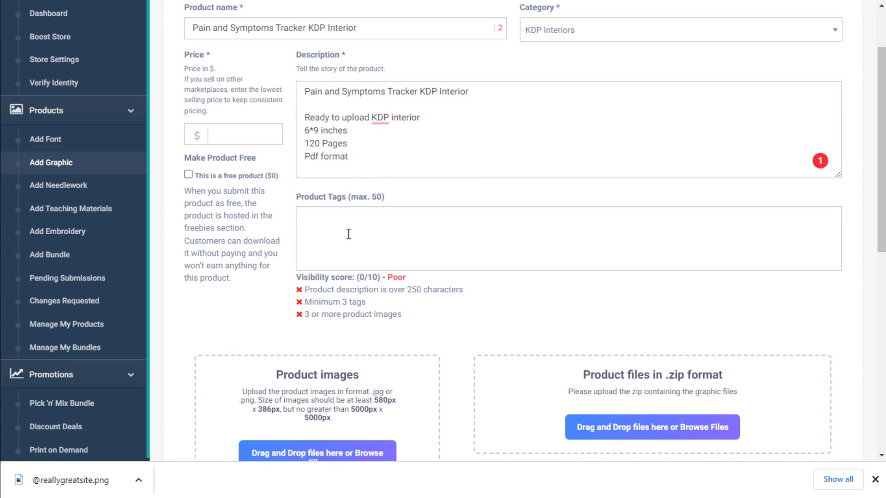
Add the tags 'KDP interior', 'log book for Kdp' and 'KDP tracker'.
{"action": "left_click", "coordinate": [349, 234]}
{"action": "type", "text": "KDP interior"}
{"action": "key", "text": "Return"}
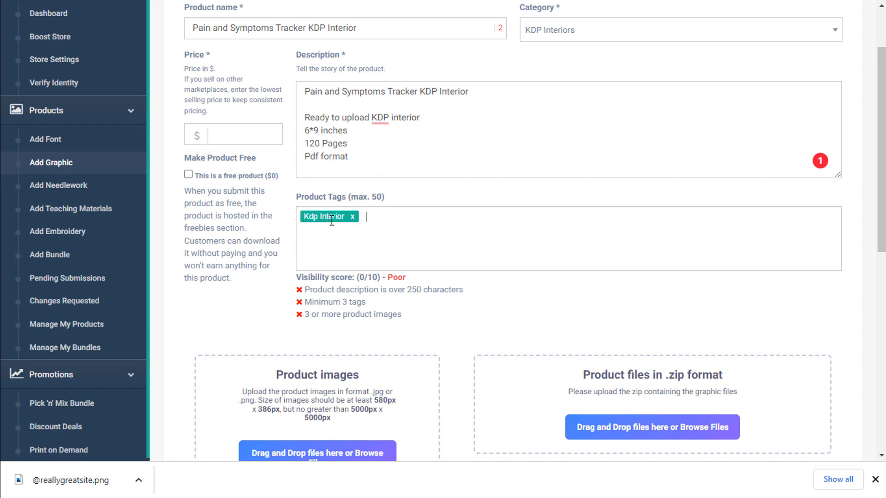
{"action": "type", "text": "log book for Kdp"}
{"action": "key", "text": "Return"}
{"action": "type", "text": "KDP"}
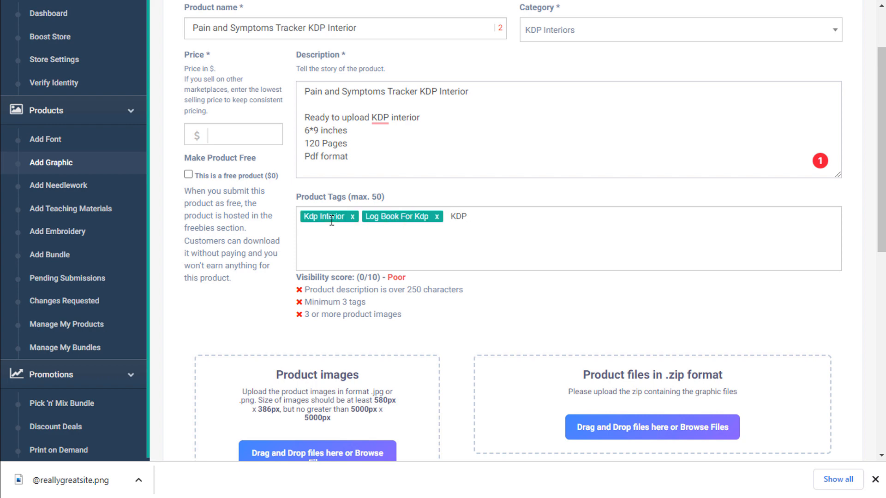
{"action": "type", "text": " tracker"}
{"action": "key", "text": "Return"}
Add the tags 'pain and symptoms tracker', 'journal' and 'diary interior'.
{"action": "type", "text": "inte"}
{"action": "key", "text": "BackSpace"}
{"action": "key", "text": "BackSpace"}
{"action": "key", "text": "BackSpace"}
{"action": "key", "text": "BackSpace"}
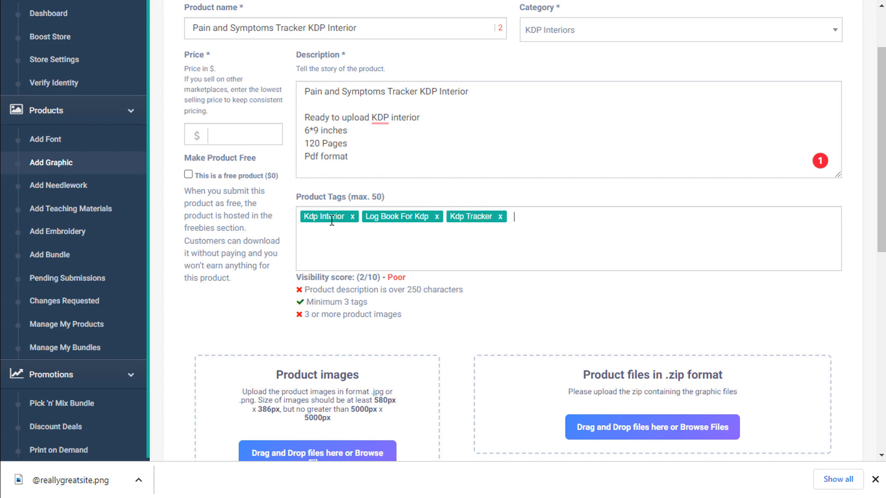
{"action": "type", "text": "pain and symptoms tracker"}
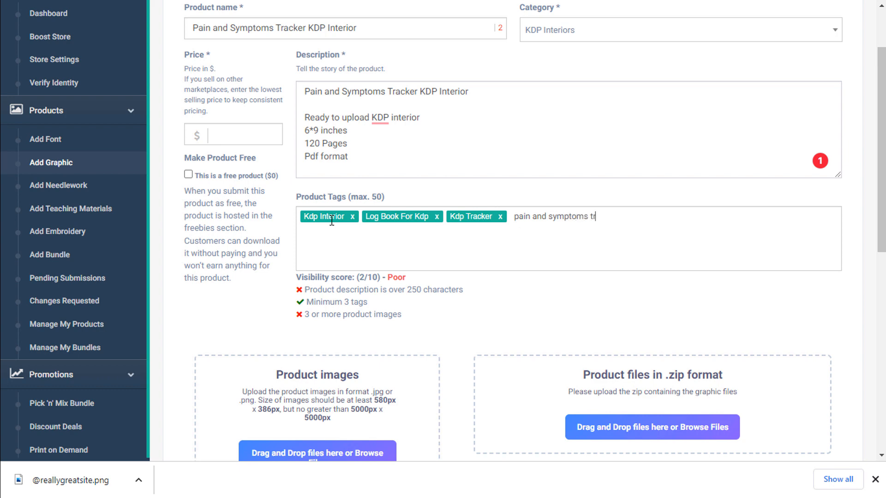
{"action": "key", "text": "Return"}
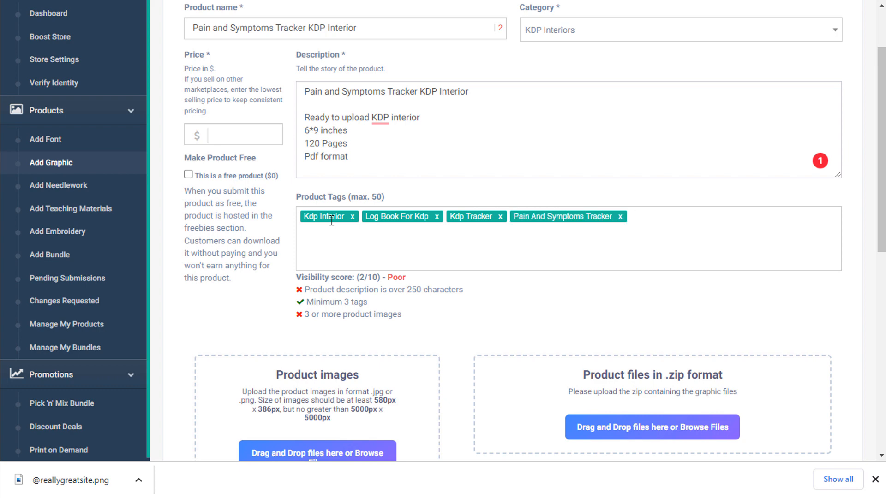
{"action": "type", "text": "journal"}
{"action": "key", "text": "Return"}
{"action": "type", "text": "diary i"}
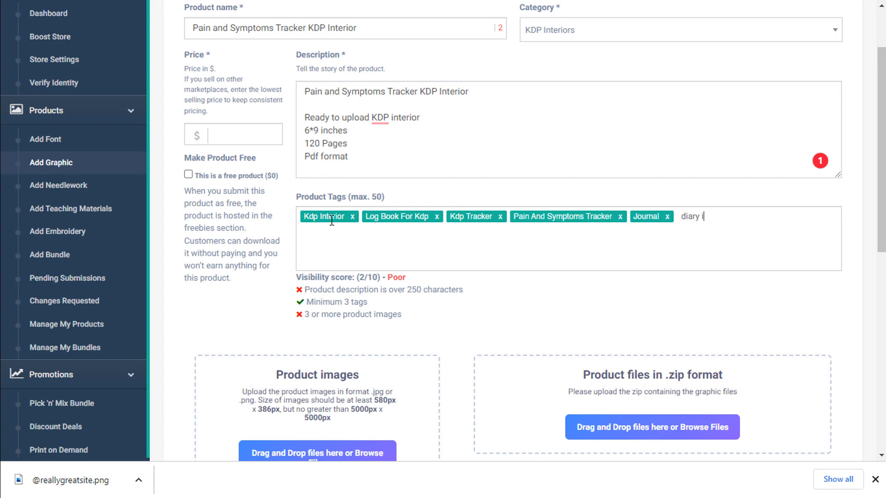
{"action": "type", "text": "nterior"}
{"action": "key", "text": "Return"}
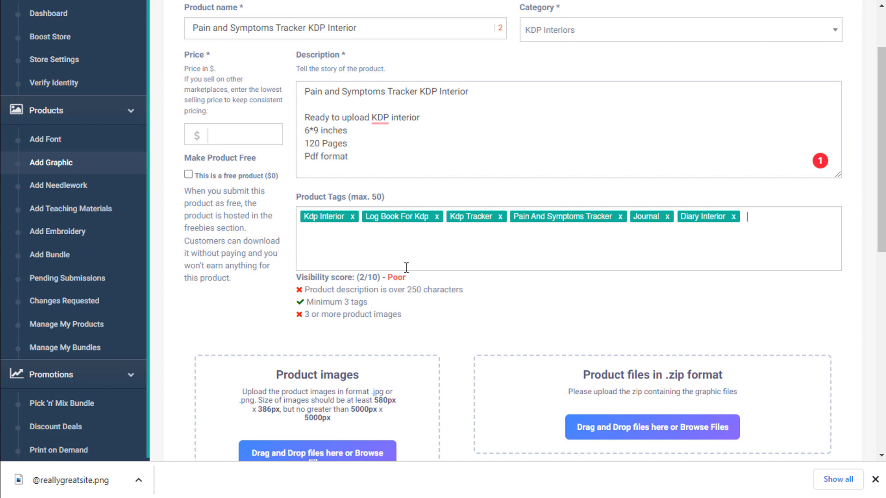
{"action": "scroll", "coordinate": [406, 267], "scroll_direction": "down", "scroll_amount": 2}
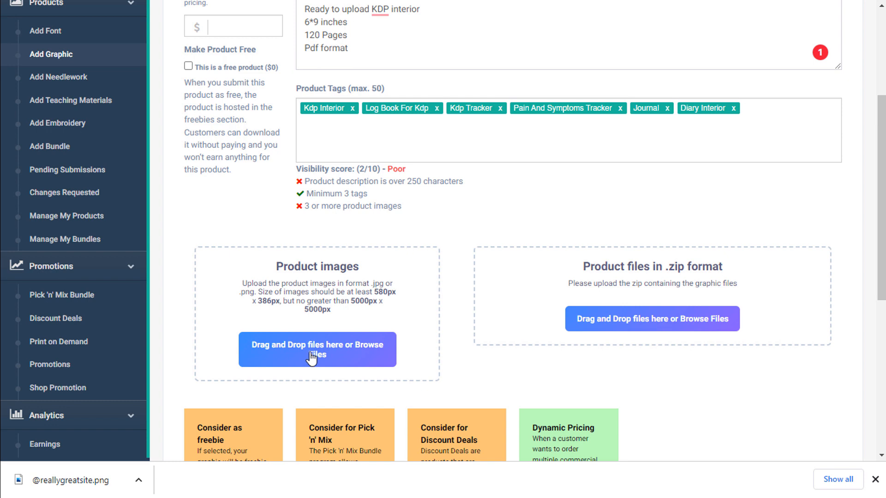
Upload the downloaded mockup PNG under Product images and Pain and Symptoms.zip under Product files.
{"action": "left_click_drag", "start_coordinate": [95, 482], "coordinate": [315, 350]}
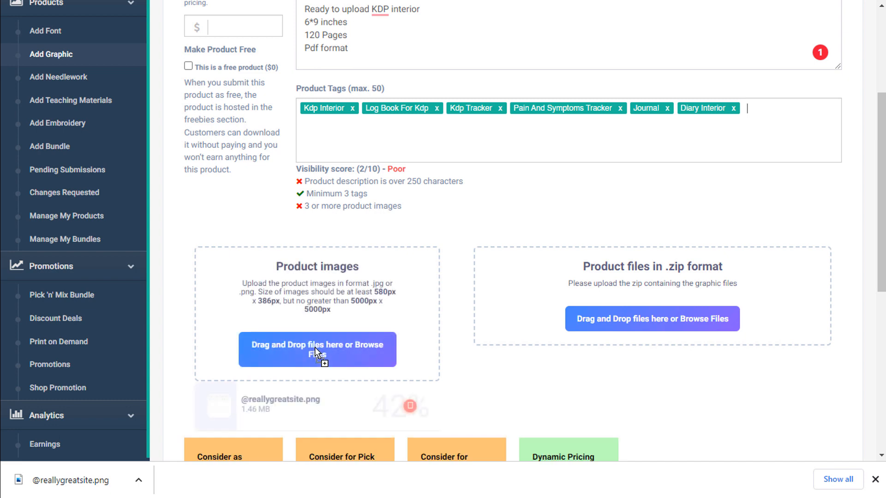
{"action": "scroll", "coordinate": [666, 292], "scroll_direction": "down", "scroll_amount": 2}
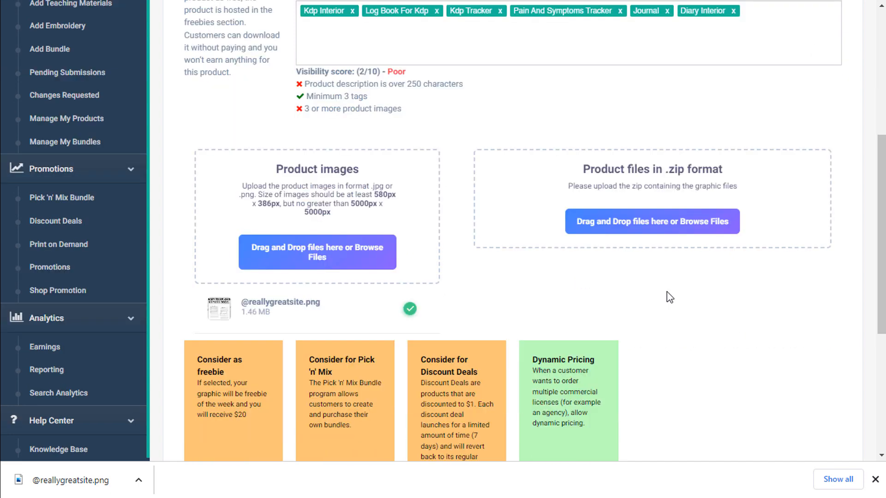
{"action": "left_click", "coordinate": [626, 225]}
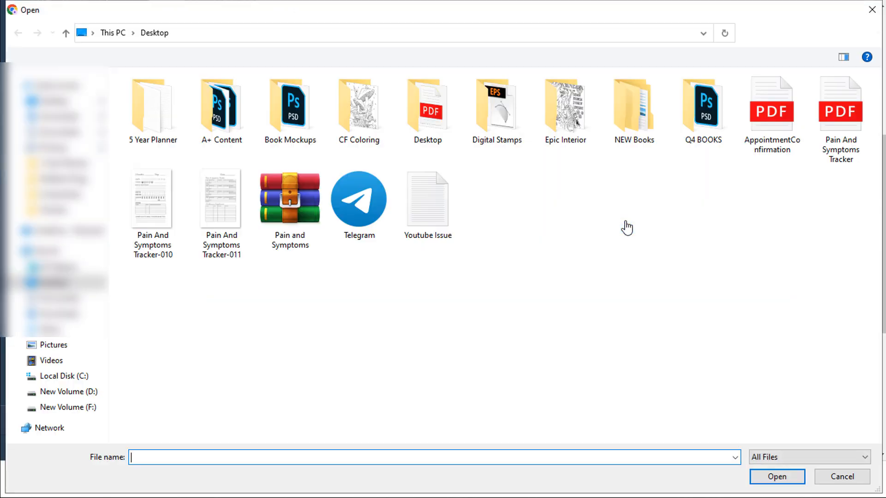
{"action": "double_click", "coordinate": [286, 203]}
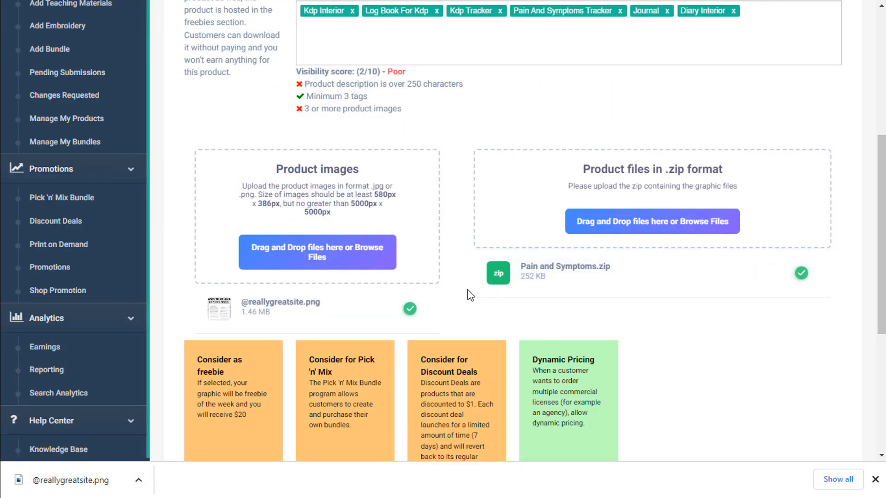
{"action": "scroll", "coordinate": [467, 290], "scroll_direction": "down", "scroll_amount": 1}
{"action": "scroll", "coordinate": [650, 307], "scroll_direction": "down", "scroll_amount": 3}
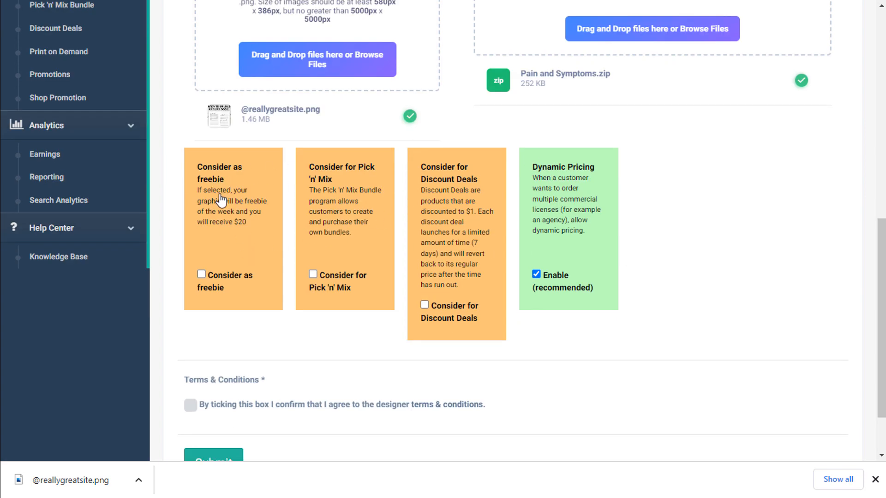
Tick Consider for Pick 'n' Mix and Consider for Discount Deals, and accept the designer Terms & Conditions.
{"action": "scroll", "coordinate": [221, 240], "scroll_direction": "down", "scroll_amount": 1}
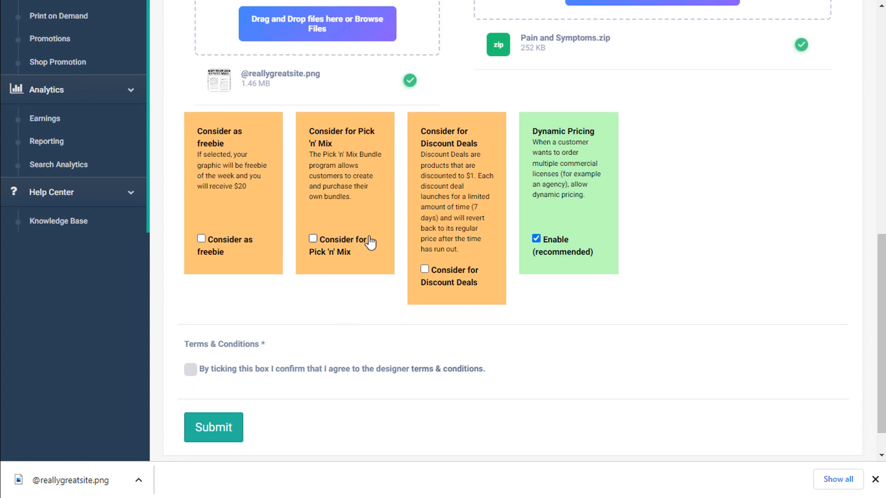
{"action": "left_click", "coordinate": [318, 254]}
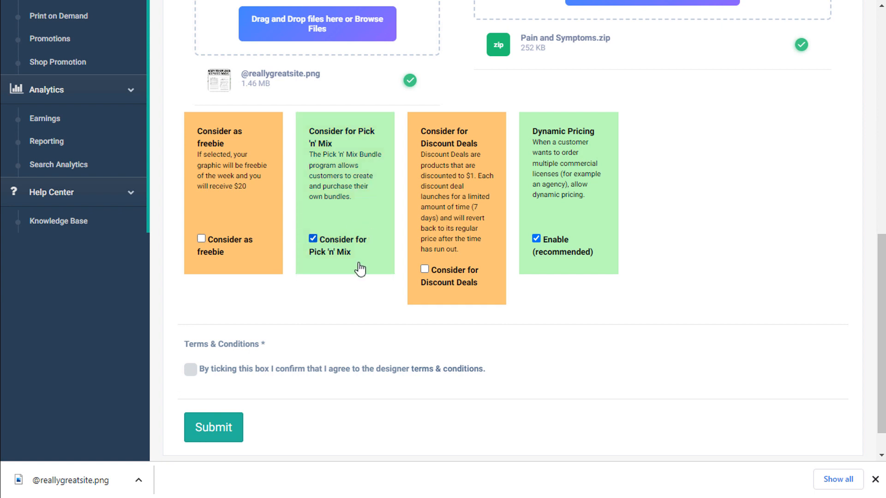
{"action": "scroll", "coordinate": [358, 268], "scroll_direction": "down", "scroll_amount": 1}
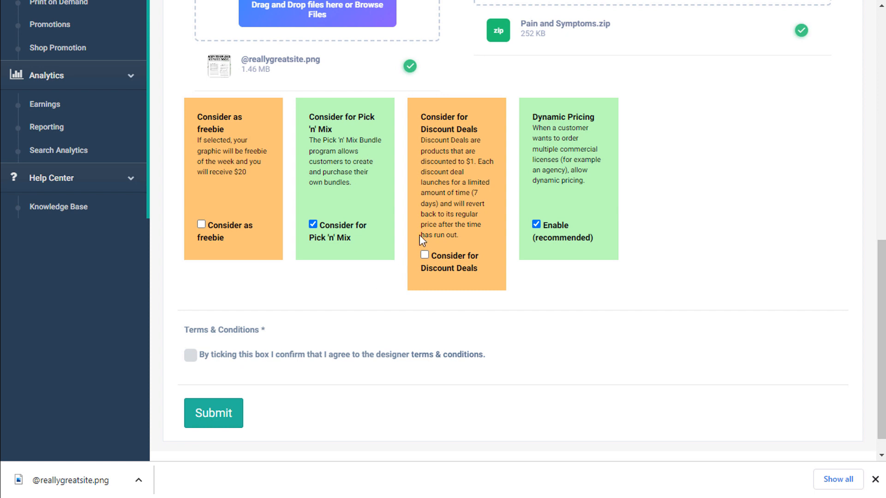
{"action": "left_click", "coordinate": [425, 254]}
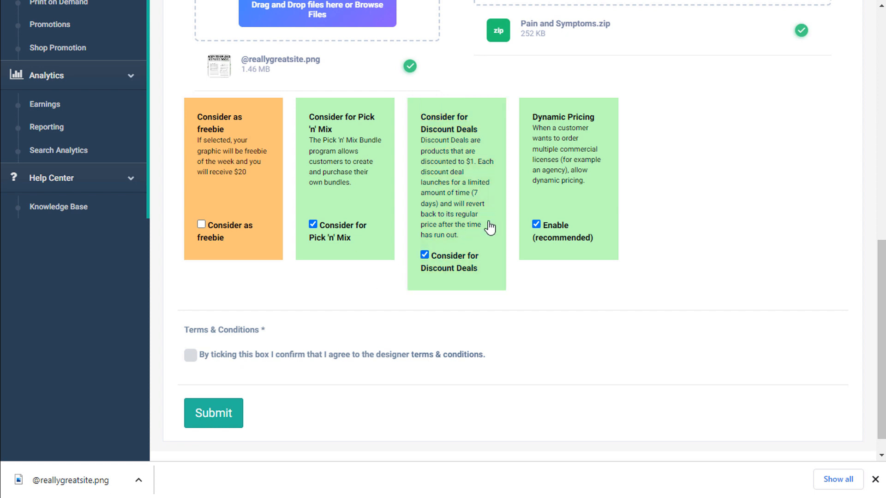
{"action": "scroll", "coordinate": [490, 228], "scroll_direction": "down", "scroll_amount": 1}
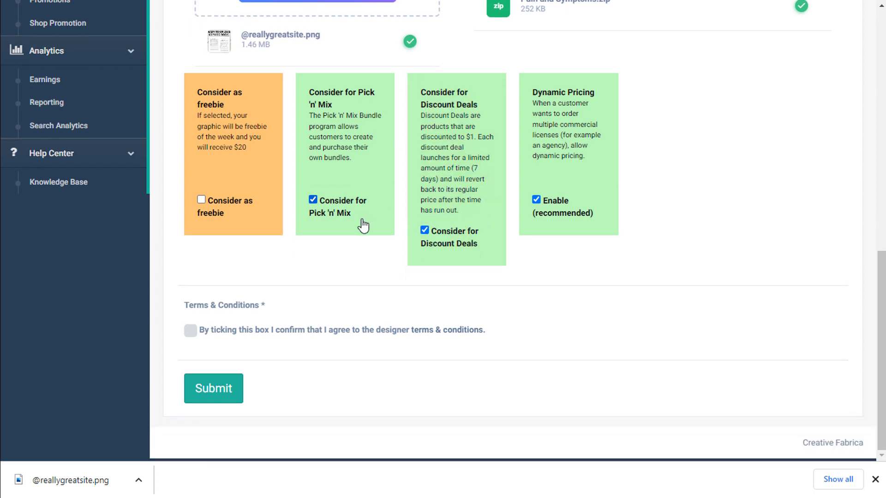
{"action": "left_click", "coordinate": [191, 331]}
{"action": "scroll", "coordinate": [262, 344], "scroll_direction": "up", "scroll_amount": 12}
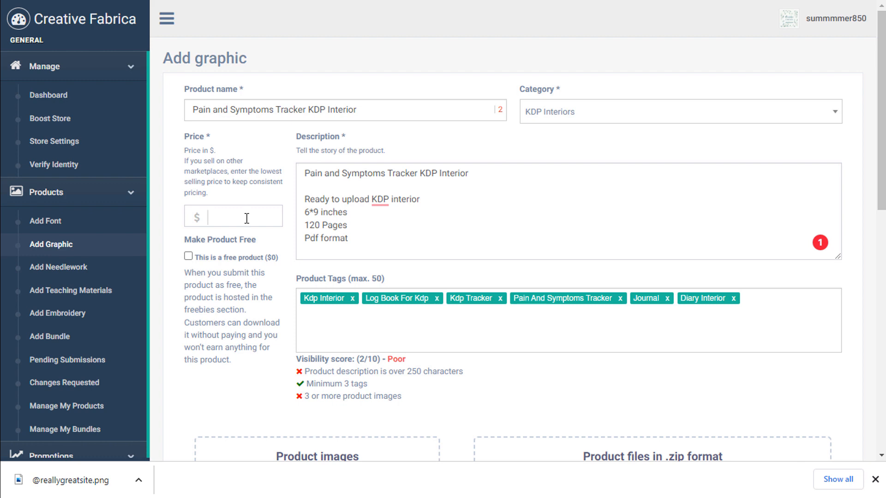
Enter a price of 1.25 and submit the graphic for review.
{"action": "type", "text": "1.25"}
{"action": "scroll", "coordinate": [245, 326], "scroll_direction": "down", "scroll_amount": 1}
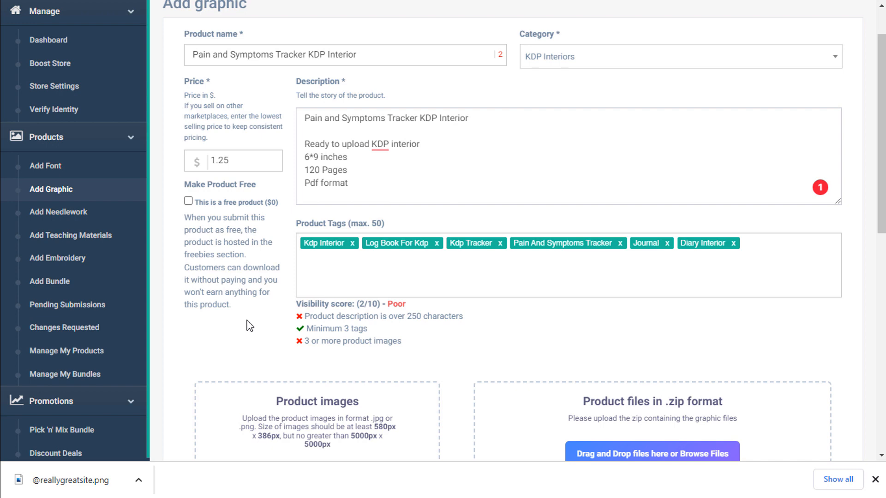
{"action": "scroll", "coordinate": [250, 289], "scroll_direction": "down", "scroll_amount": 10}
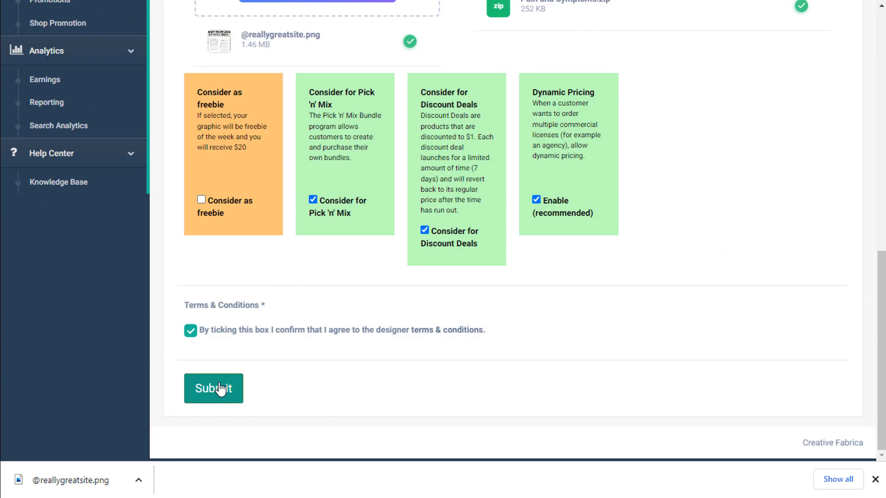
{"action": "left_click", "coordinate": [220, 389]}
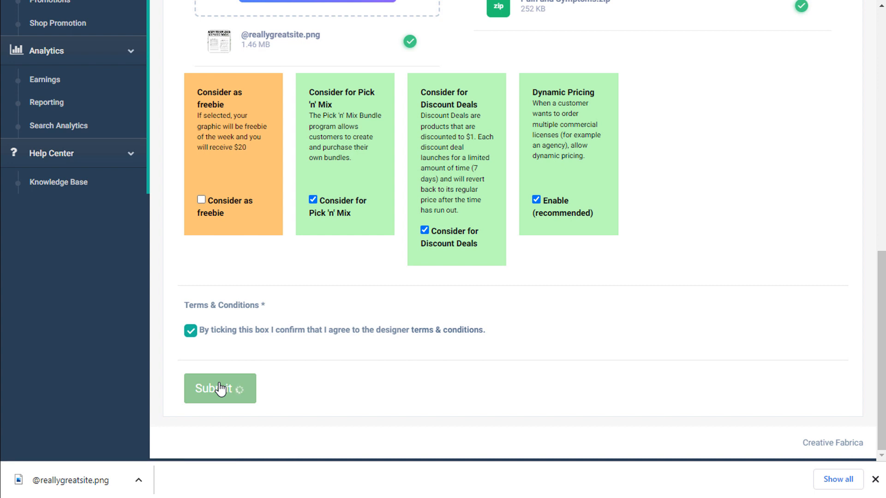